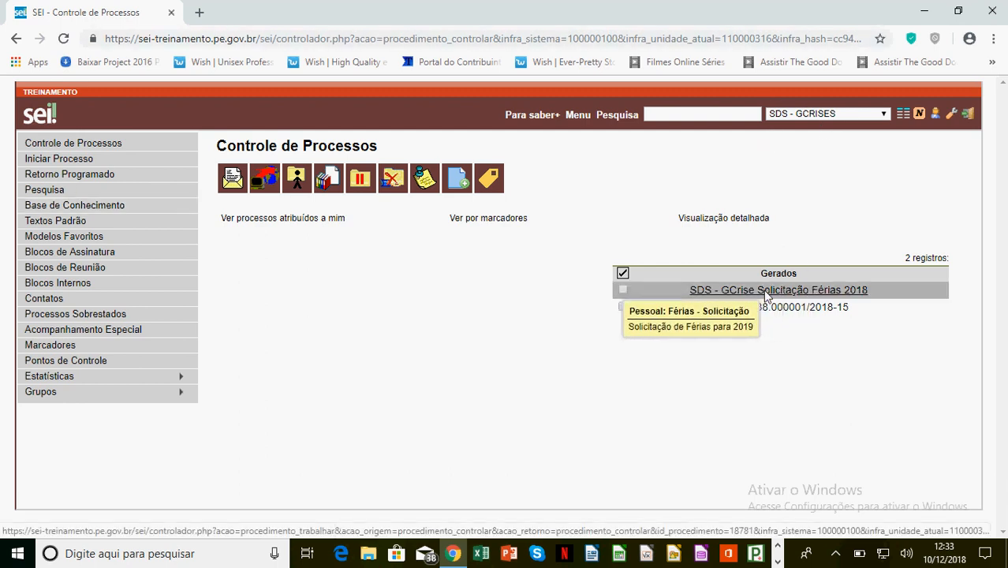
# Open the process 'SDS - GCrise Solicitação Férias 2018' from the Gerados list.
pyautogui.click(783, 292)
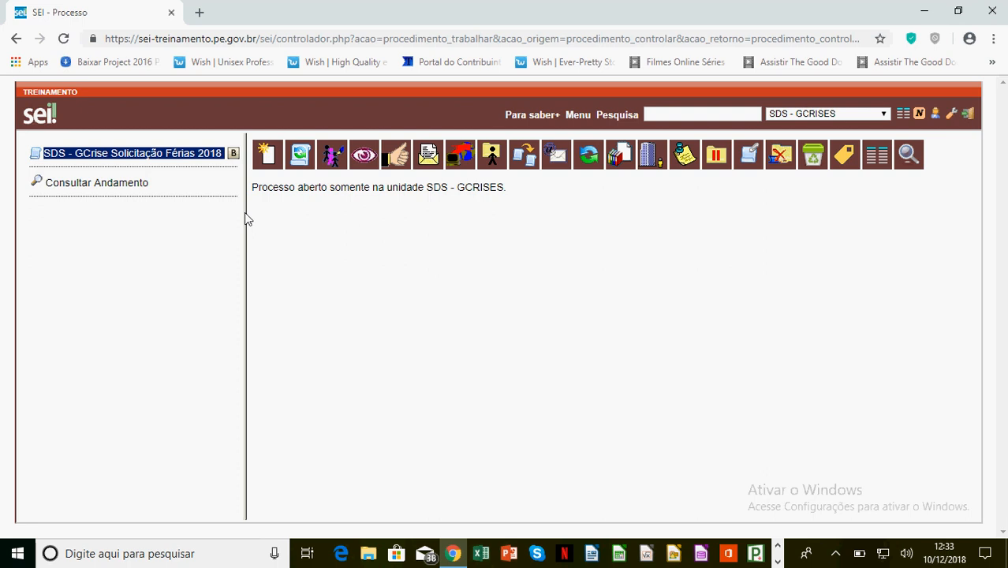
# Widen the process tree pane beside the content area.
pyautogui.moveTo(245, 223); pyautogui.dragTo(267, 270)
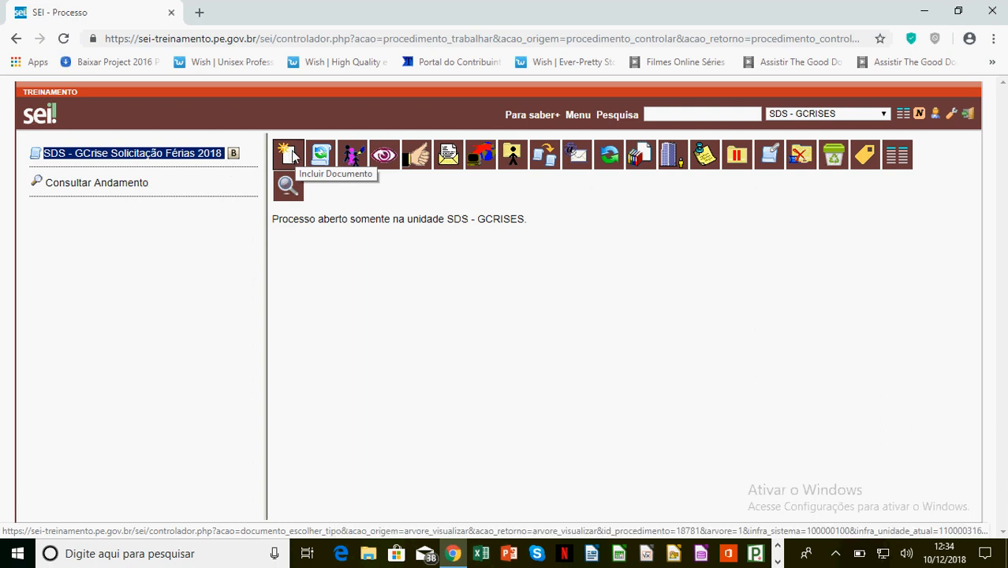
# Begin adding a document to the process and list all document types.
pyautogui.click(292, 155)
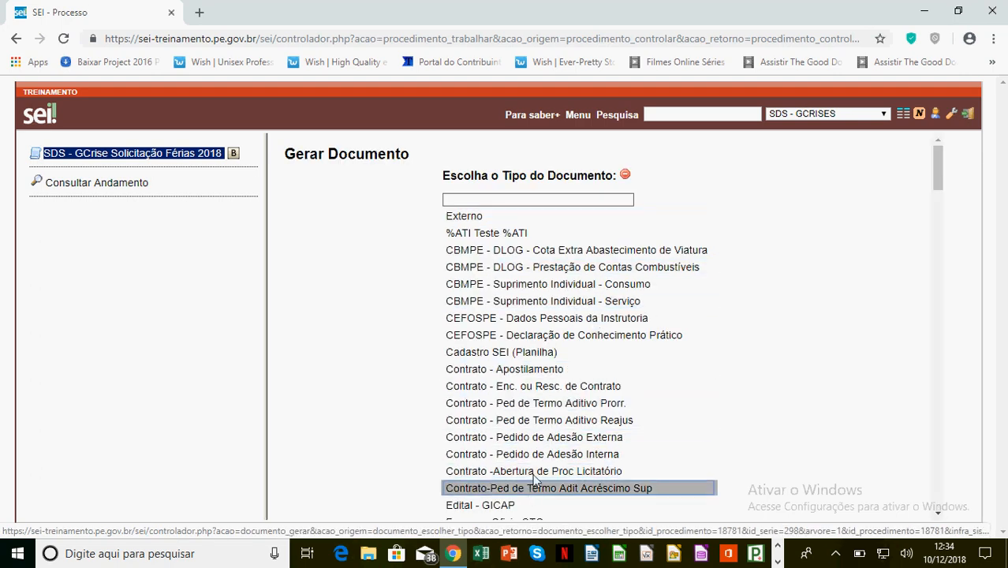
pyautogui.click(624, 176)
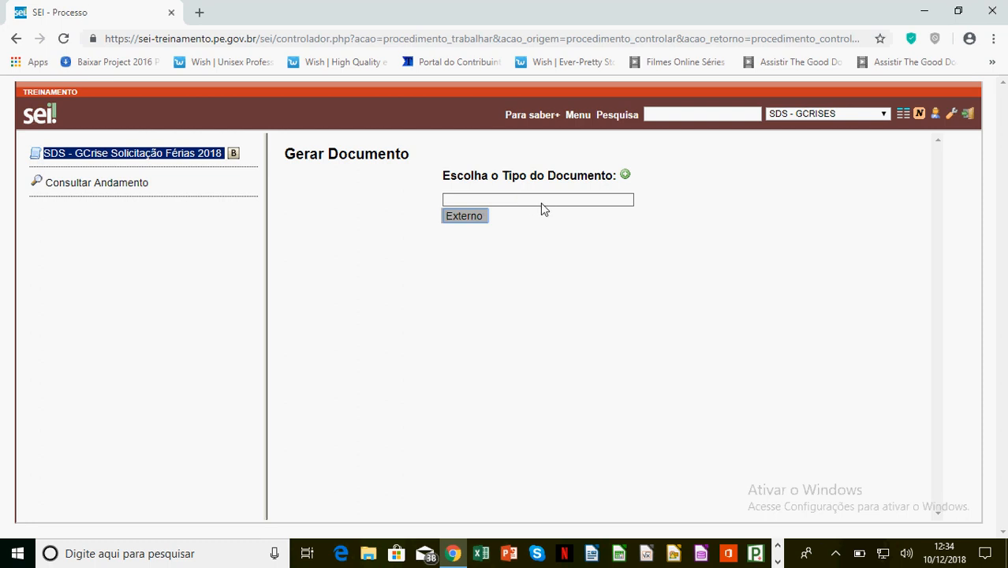
pyautogui.click(626, 176)
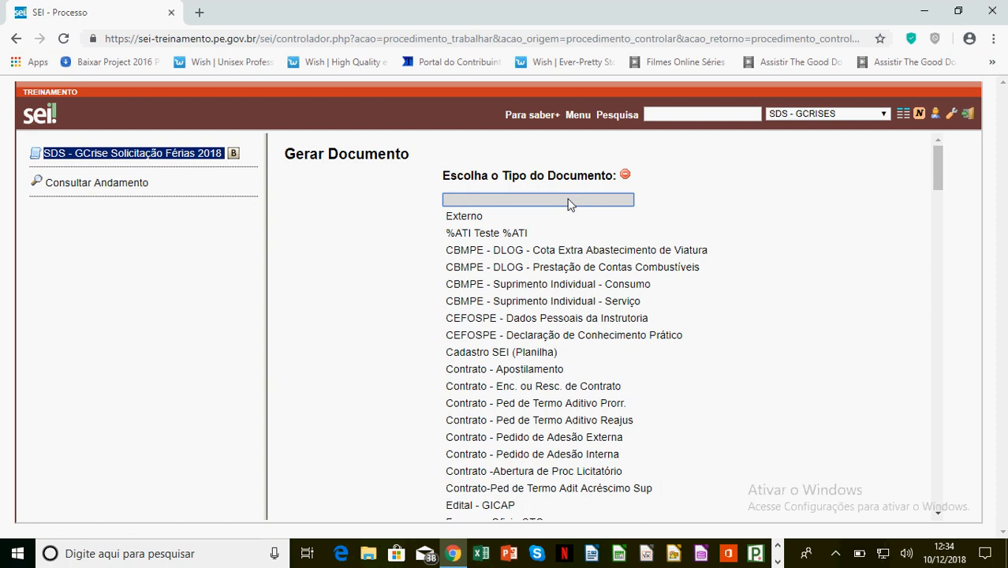
pyautogui.write('gg')
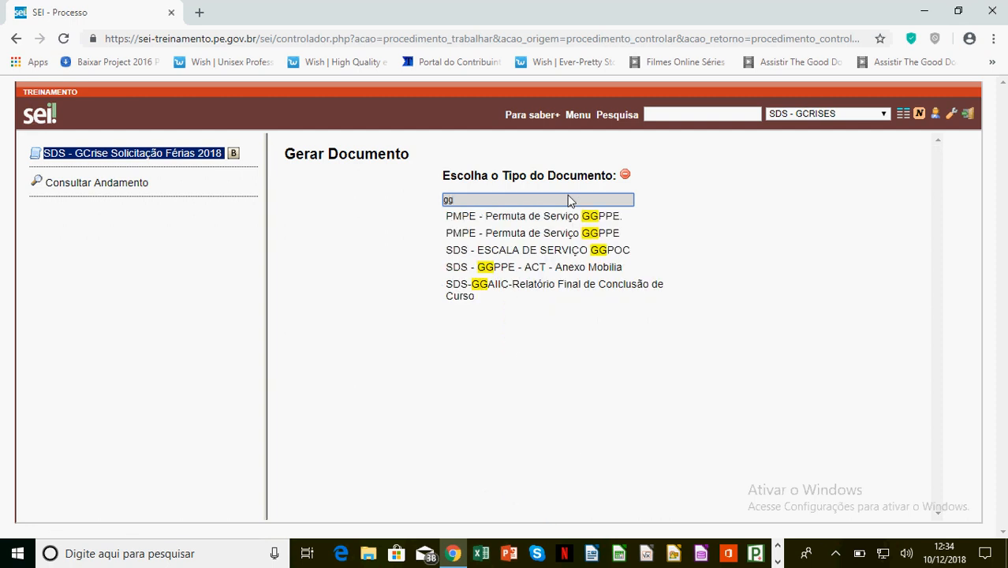
pyautogui.write('pe')
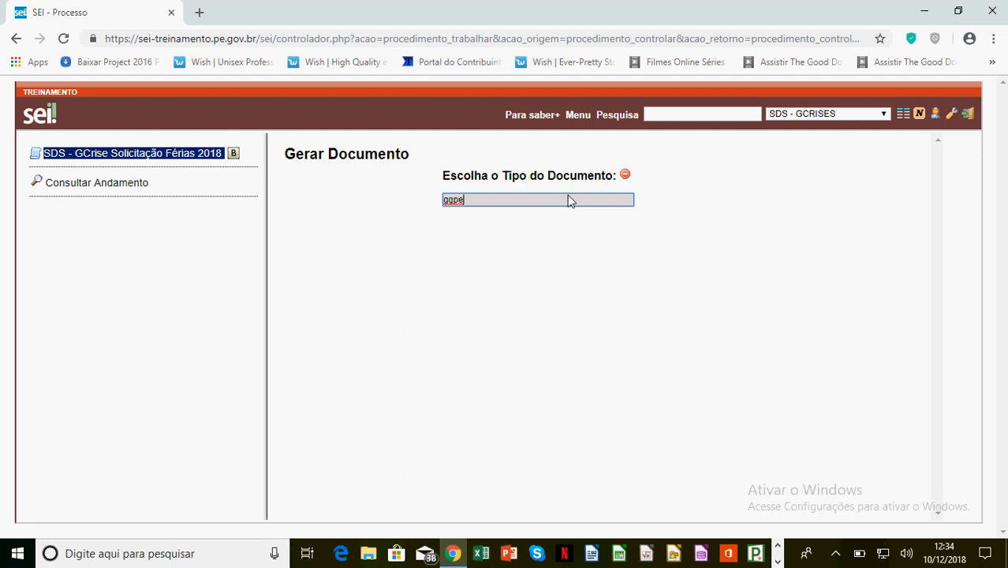
pyautogui.press('BackSpace')
pyautogui.press('BackSpace')
pyautogui.press('BackSpace')
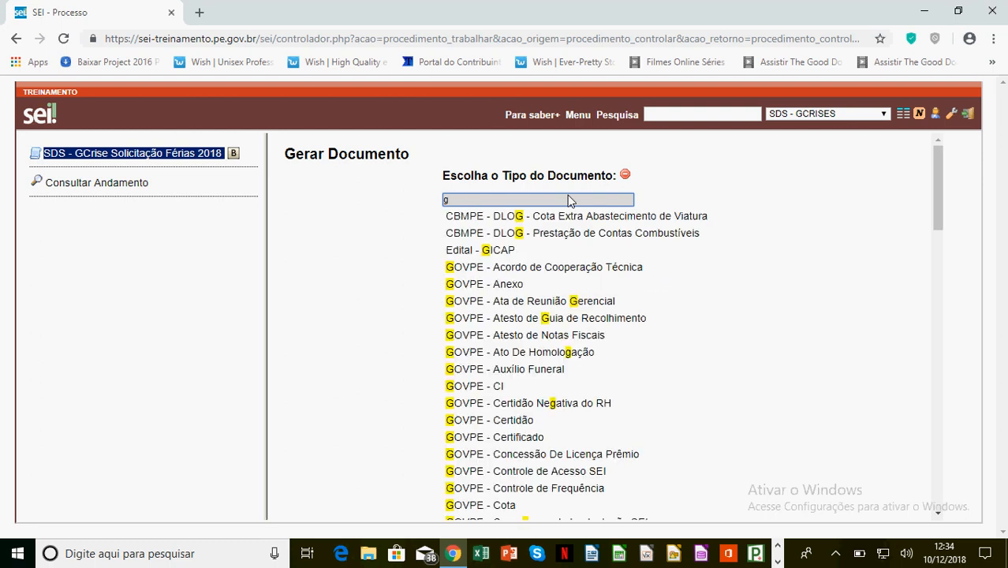
pyautogui.press('BackSpace')
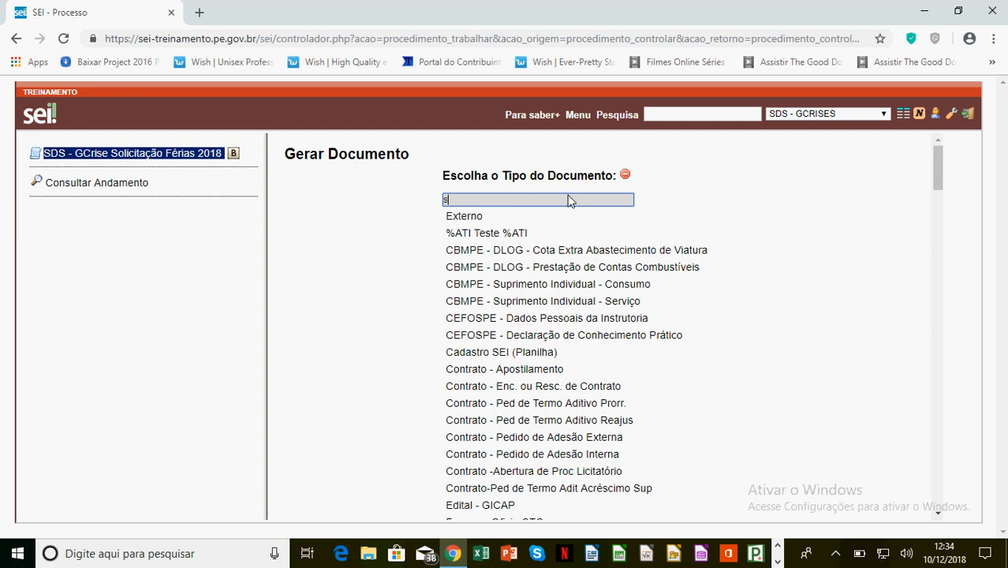
# Filter the document types by 'sds' and choose SDS - Ofício.
pyautogui.write('sds')
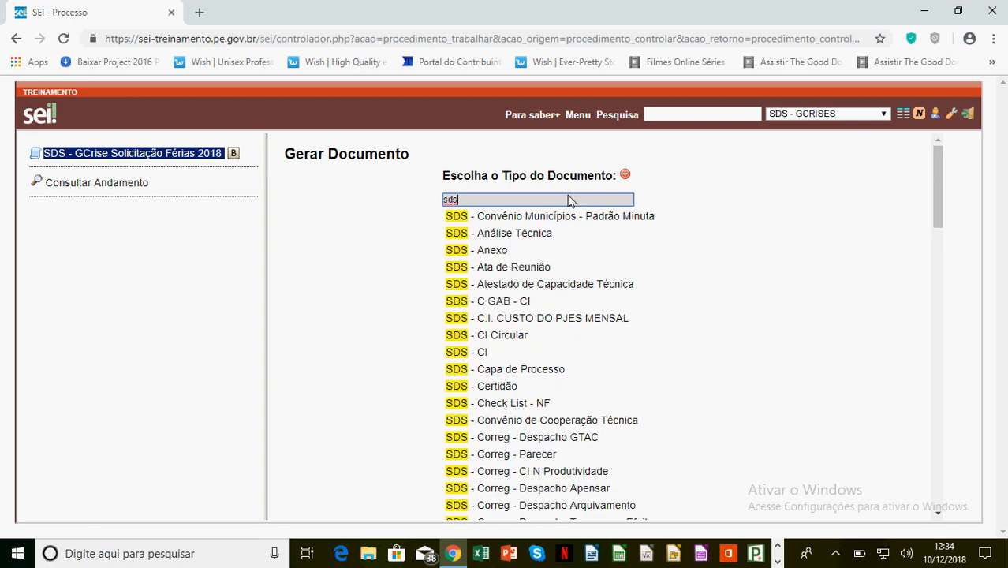
pyautogui.scroll(-3, 508, 362)
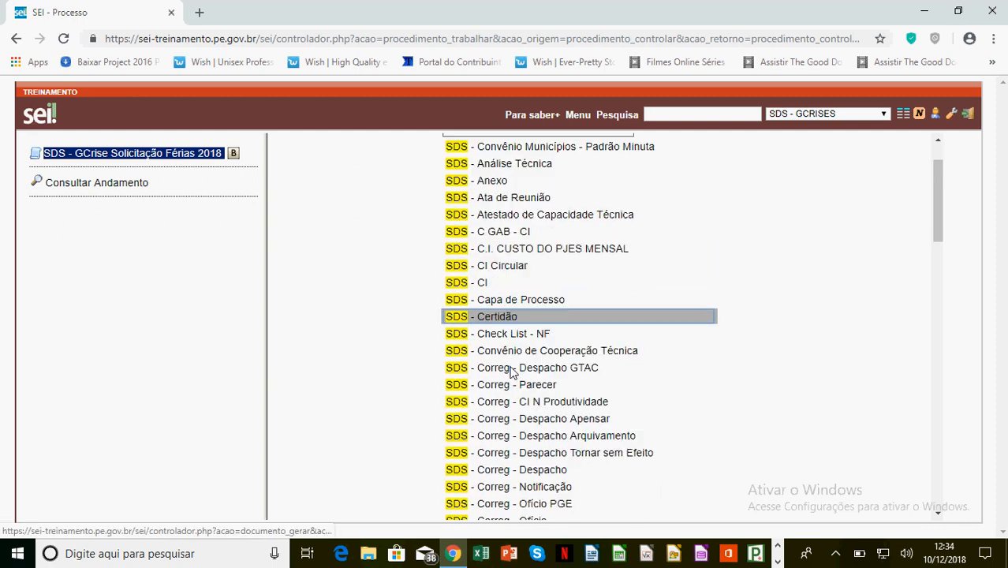
pyautogui.scroll(-3, 509, 371)
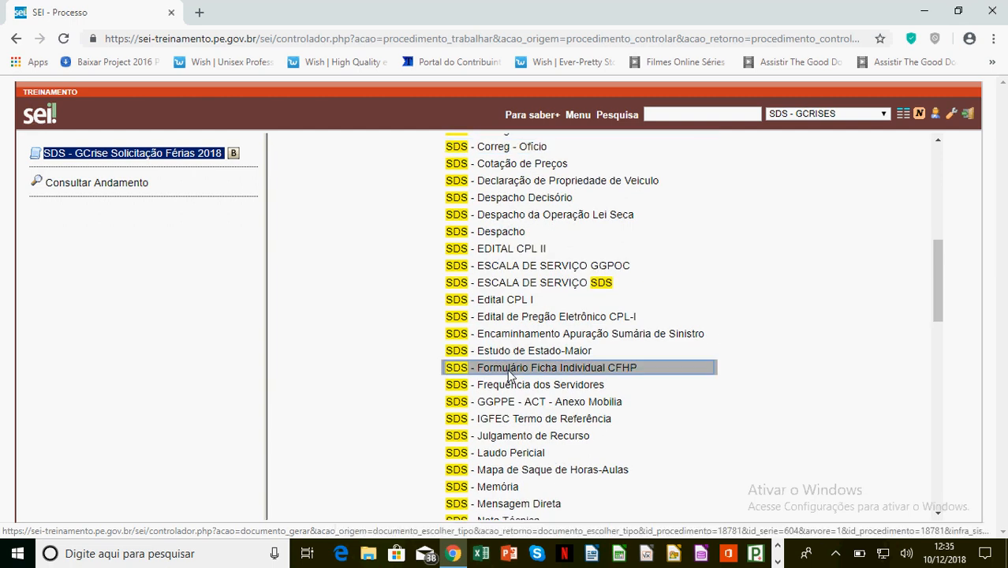
pyautogui.scroll(-1, 520, 361)
pyautogui.scroll(-3, 521, 361)
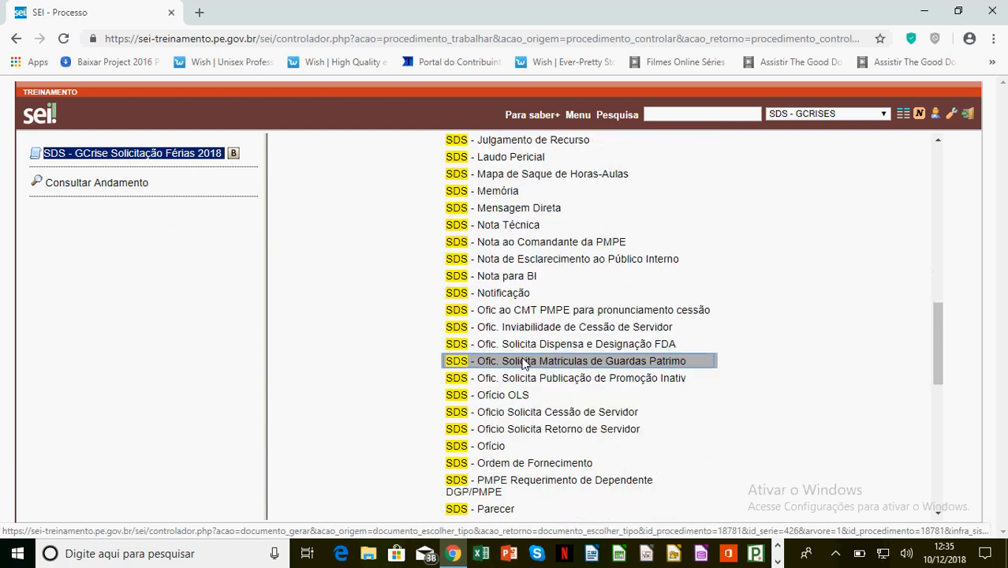
pyautogui.scroll(-2, 515, 344)
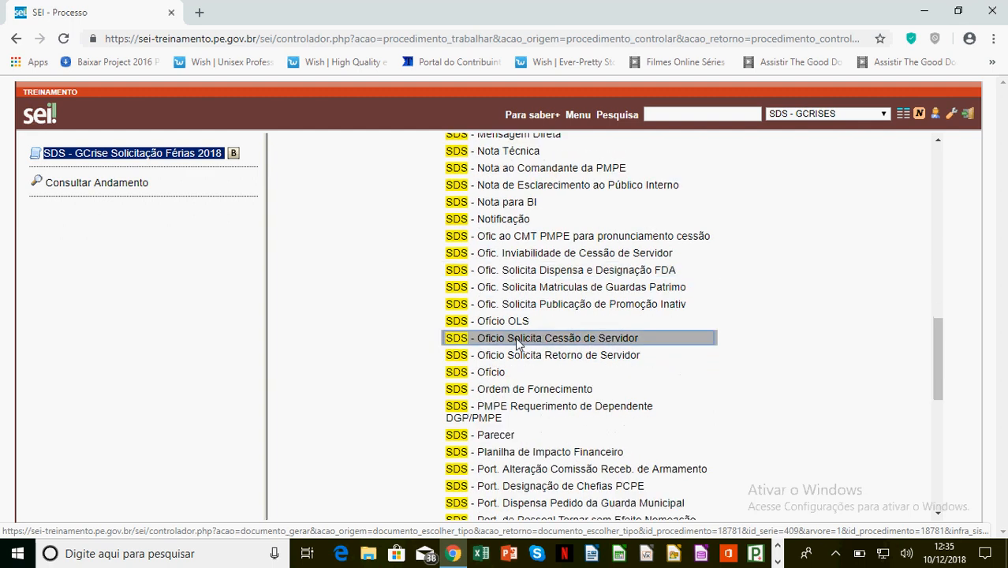
pyautogui.click(481, 372)
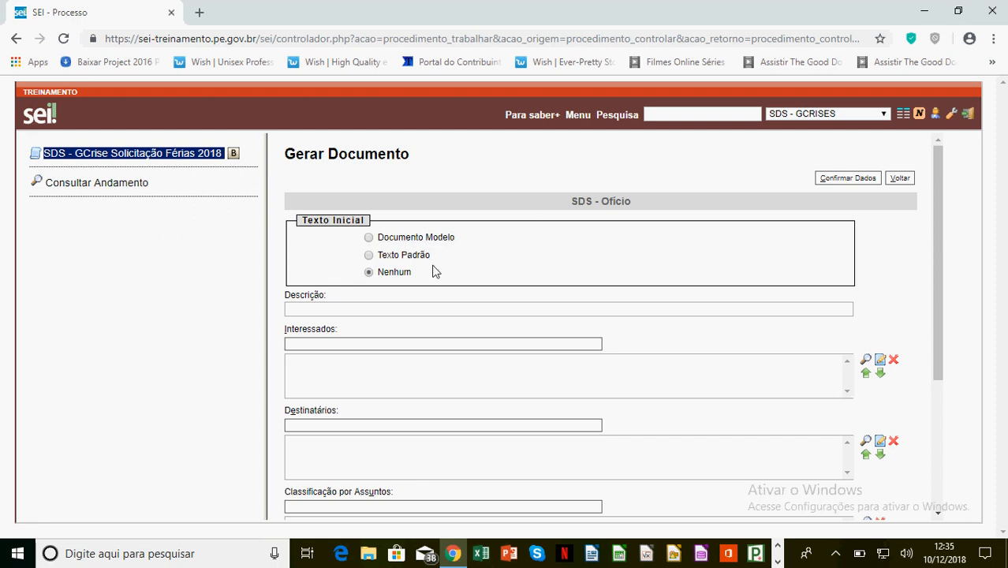
# Set the description to 'Solicitação de Férias para 2019' and add the employee as interested party.
pyautogui.click(340, 310)
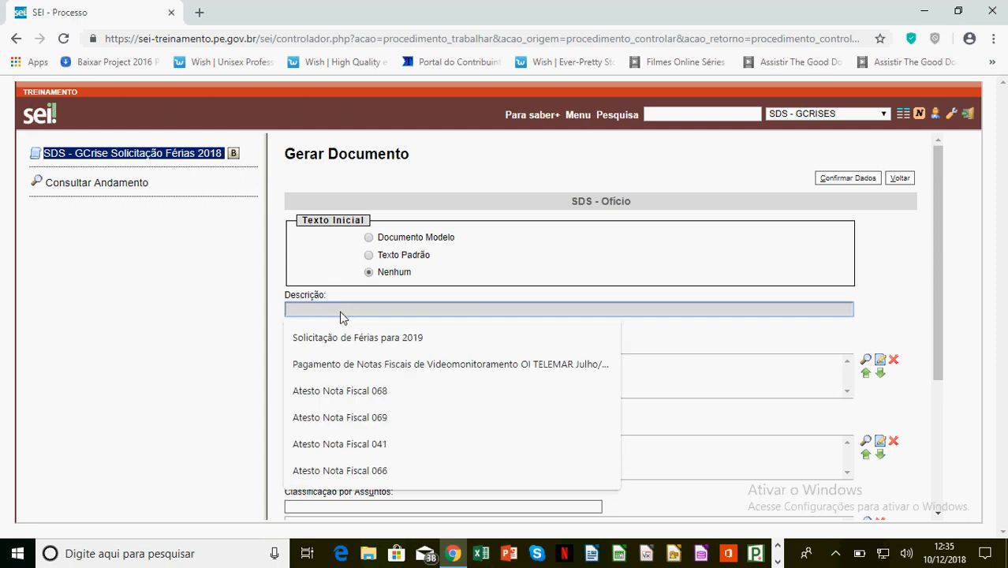
pyautogui.click(387, 338)
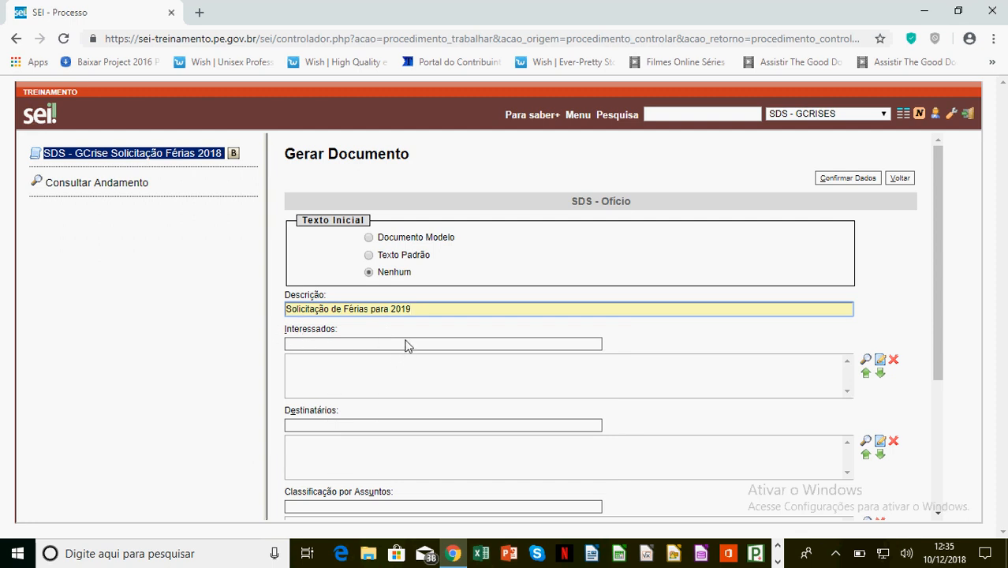
pyautogui.click(360, 345)
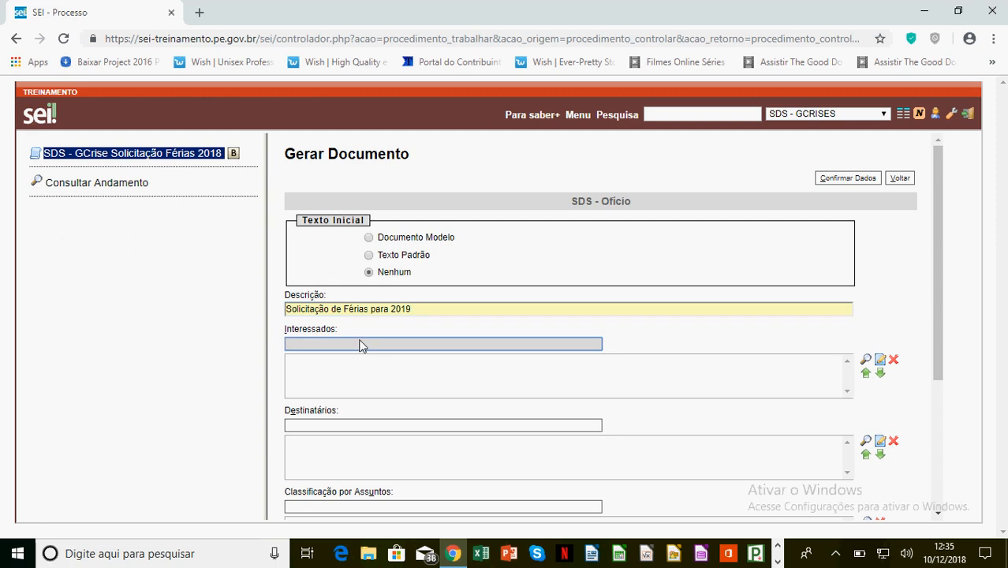
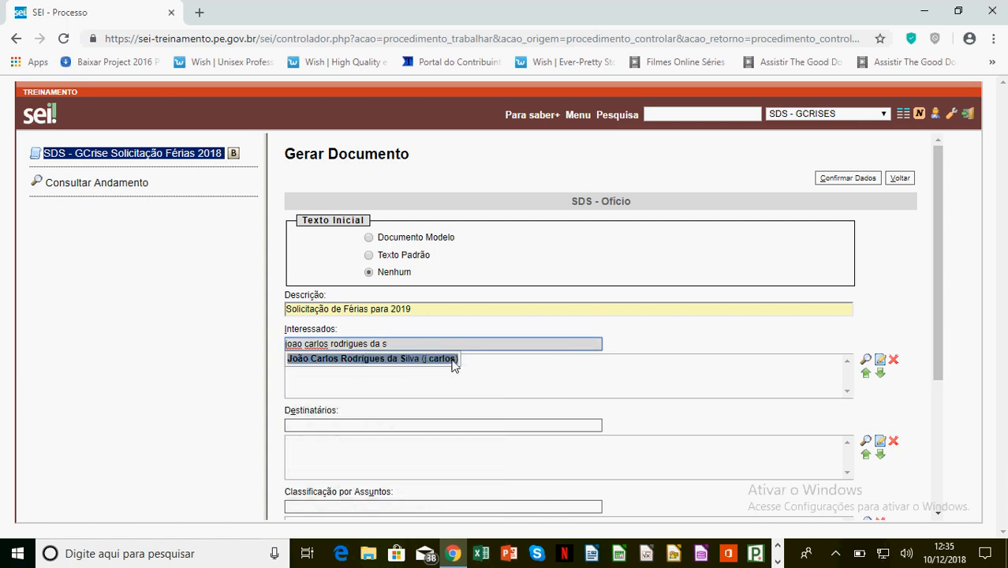
pyautogui.click(443, 363)
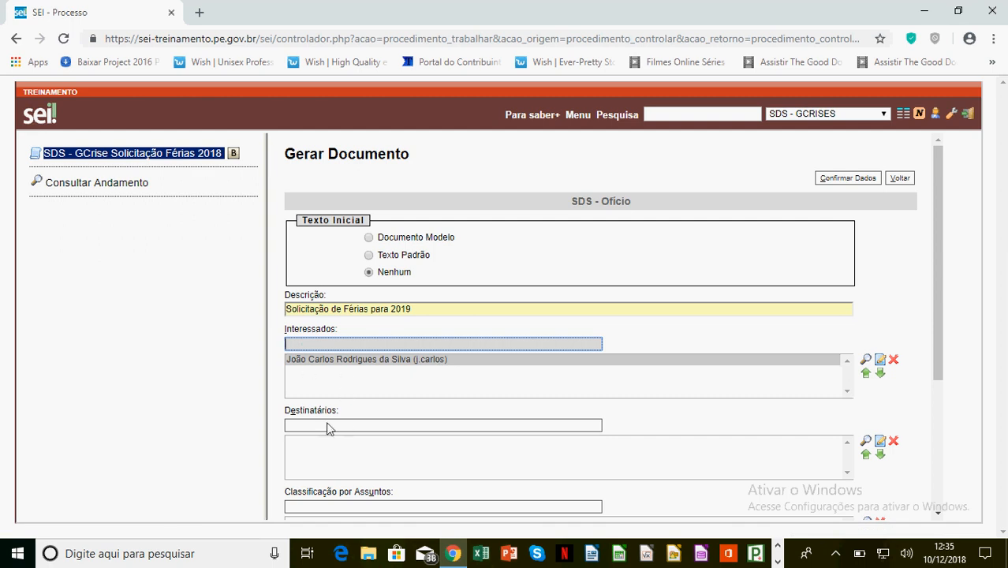
# Add the recipient, set access to Público, and confirm the document data.
pyautogui.click(343, 425)
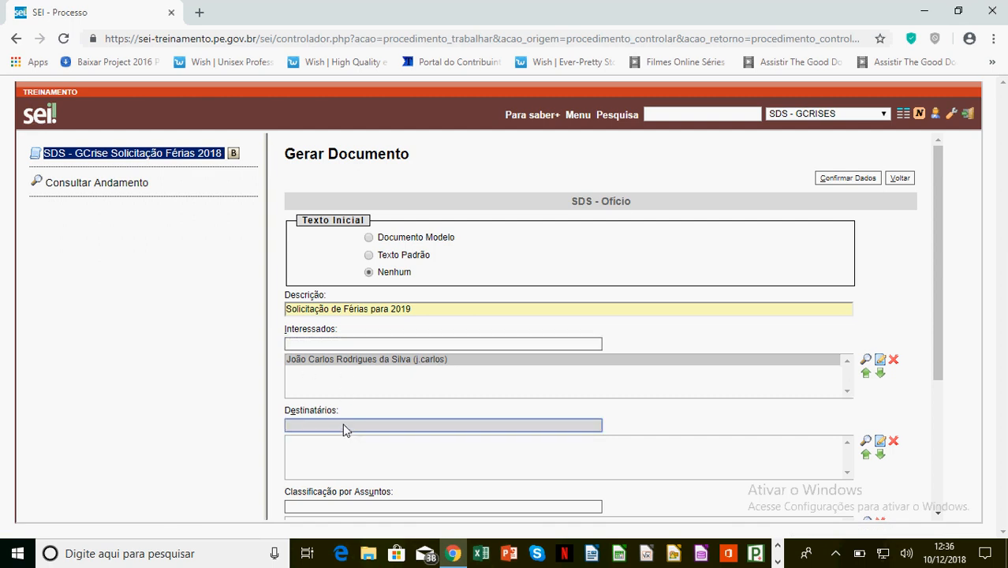
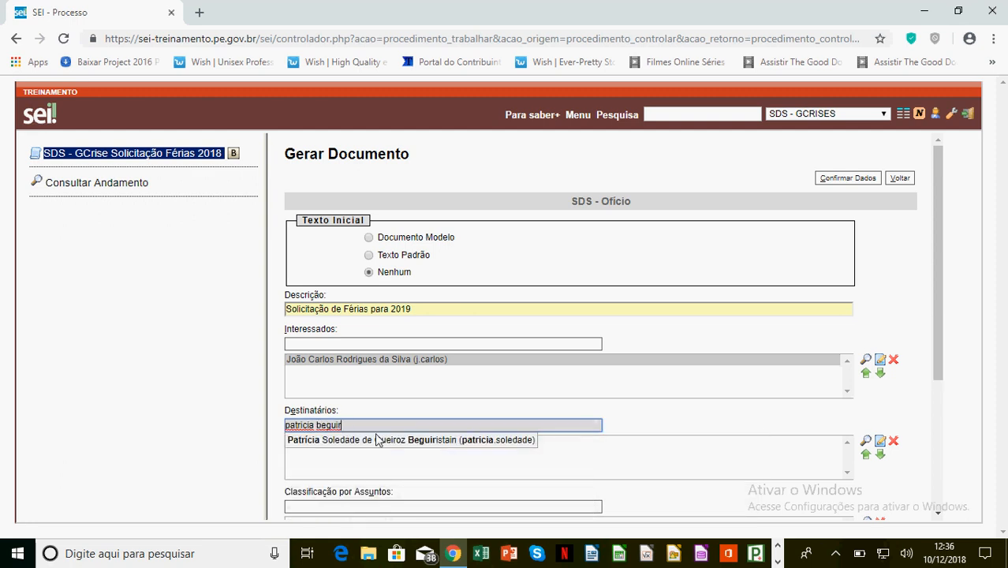
pyautogui.click(384, 444)
pyautogui.scroll(-3, 513, 419)
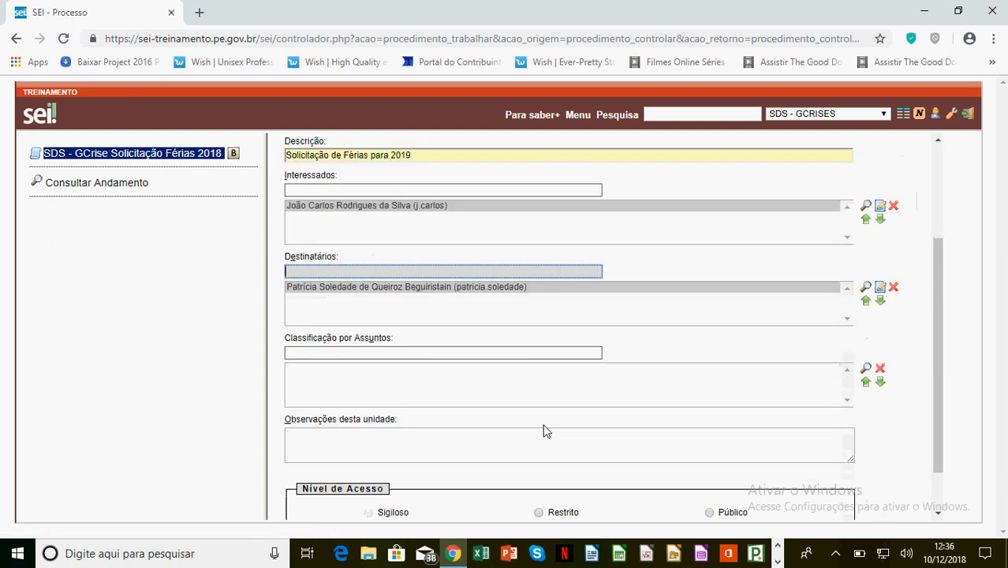
pyautogui.click(709, 456)
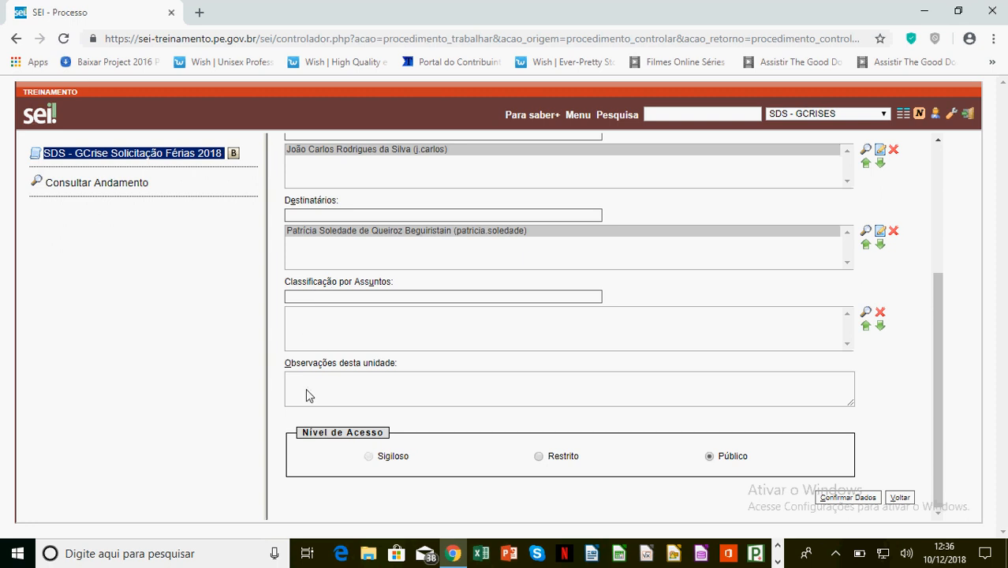
pyautogui.click(865, 498)
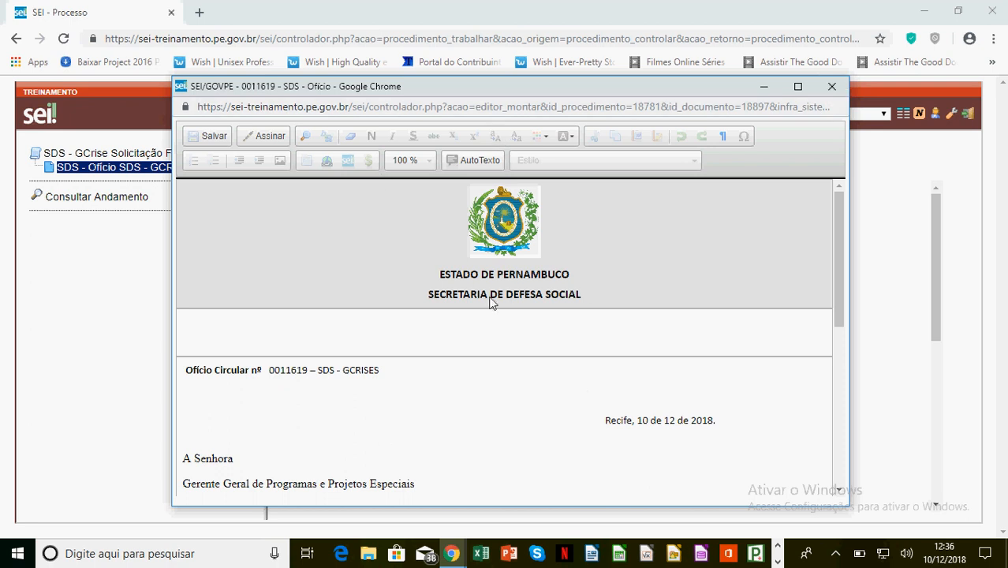
# Close the editor, select Ofício 0011619 in the process tree, and reopen it for editing.
pyautogui.click(833, 89)
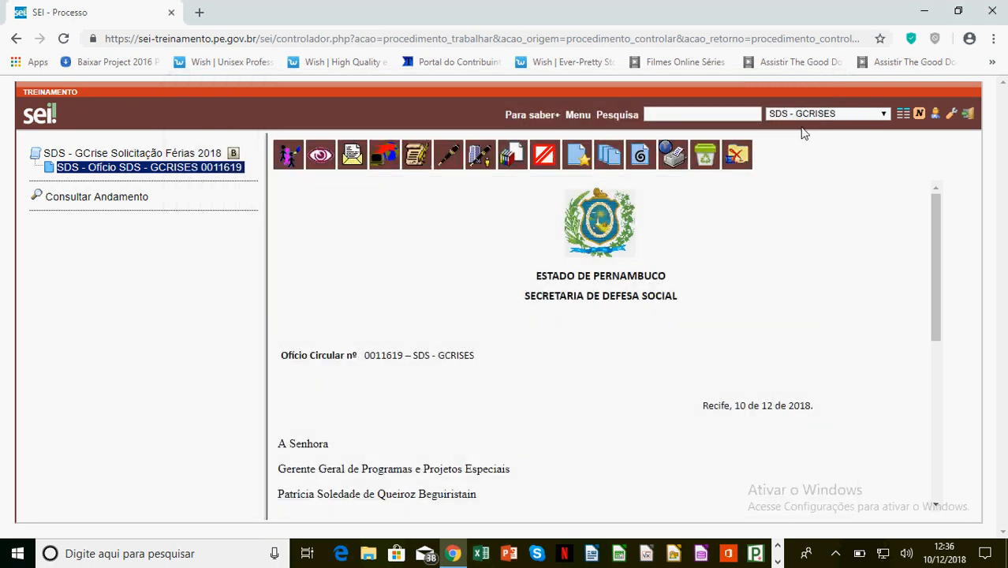
pyautogui.click(117, 169)
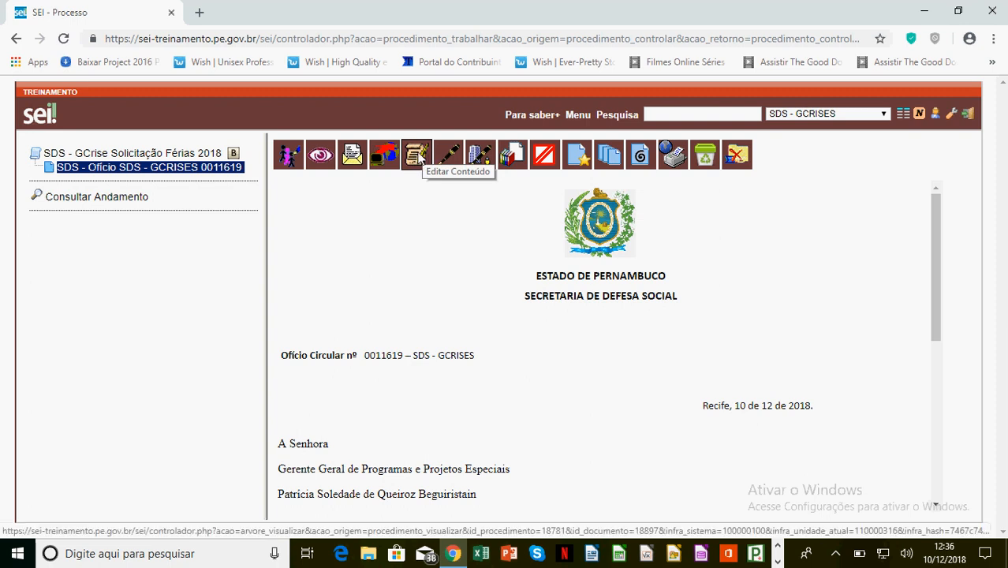
pyautogui.click(418, 155)
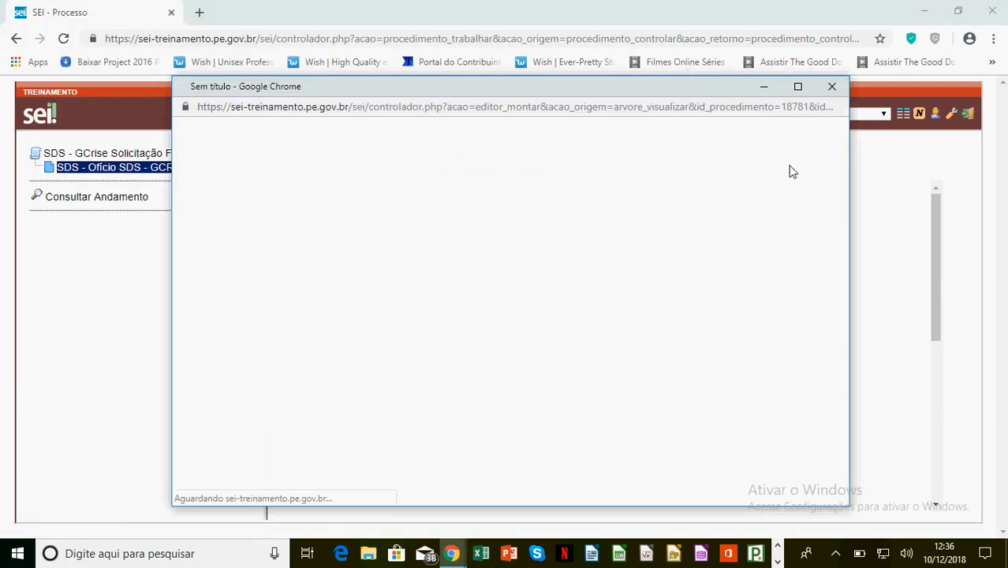
# Maximize the editor and replace the body placeholder with 'Solicito férias do efetivo abaixo citado'.
pyautogui.click(798, 85)
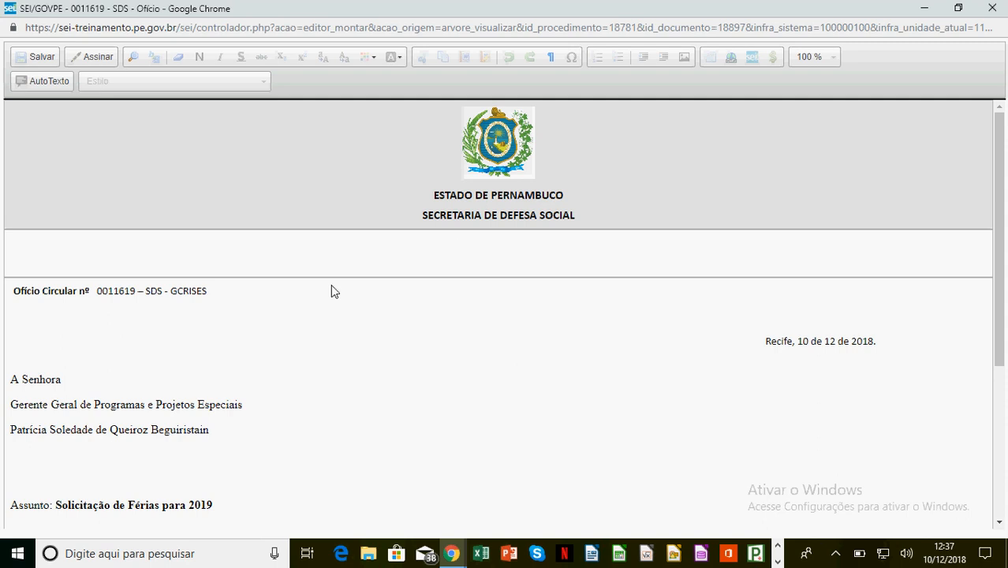
pyautogui.scroll(-3, 347, 312)
pyautogui.scroll(1, 358, 317)
pyautogui.scroll(-1, 358, 318)
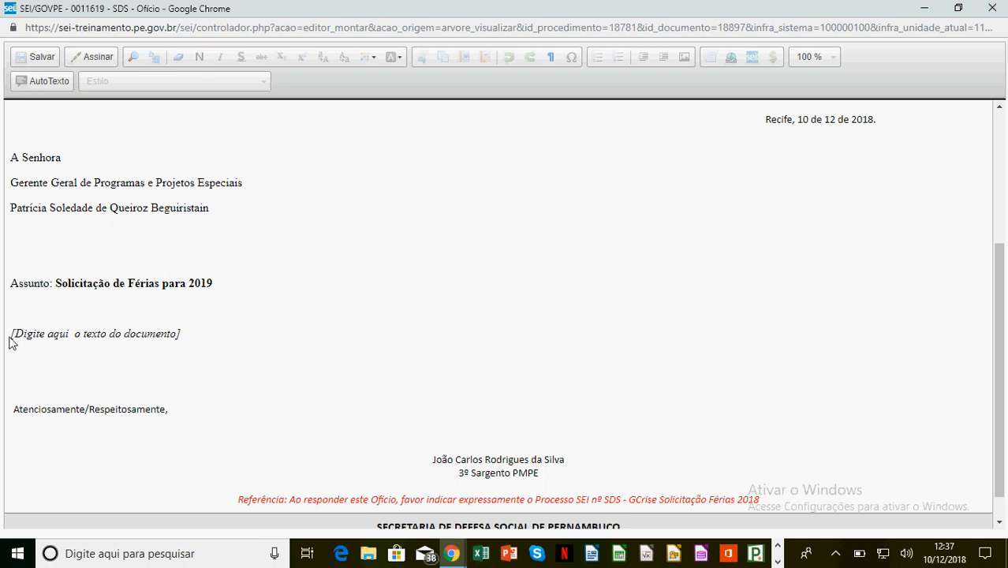
pyautogui.moveTo(9, 341); pyautogui.dragTo(229, 339)
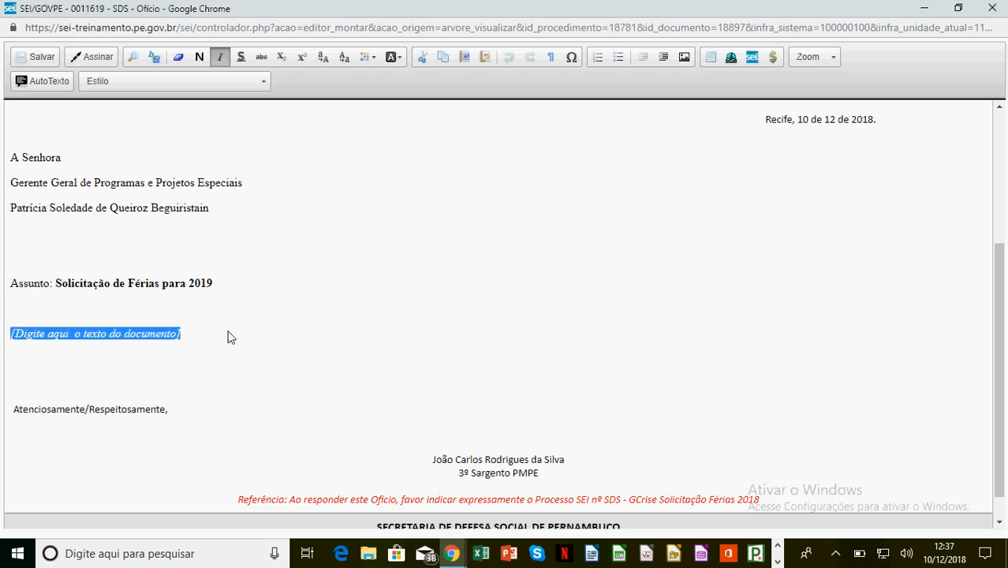
pyautogui.write('Solicito f')
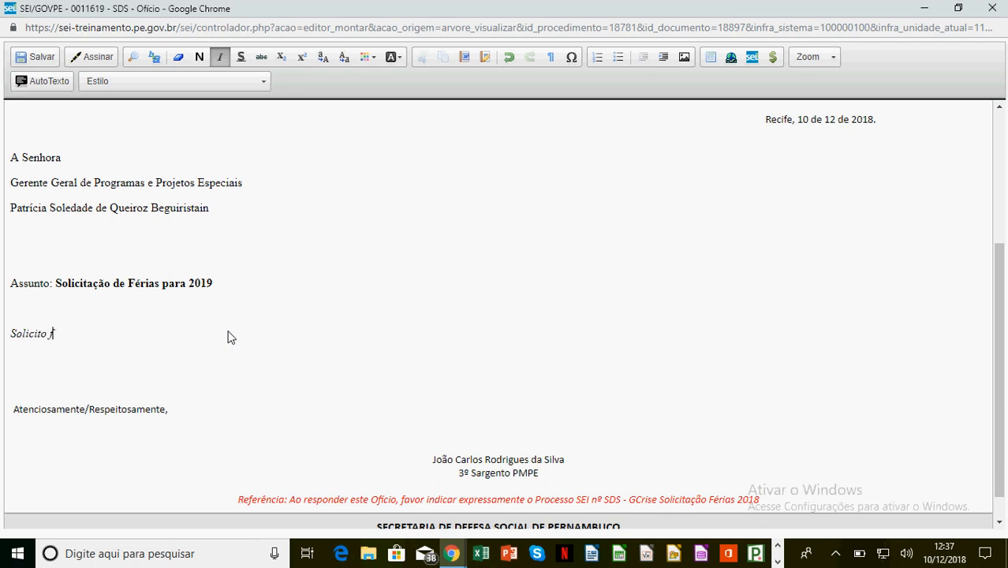
pyautogui.write('érias do efetivo abaixo')
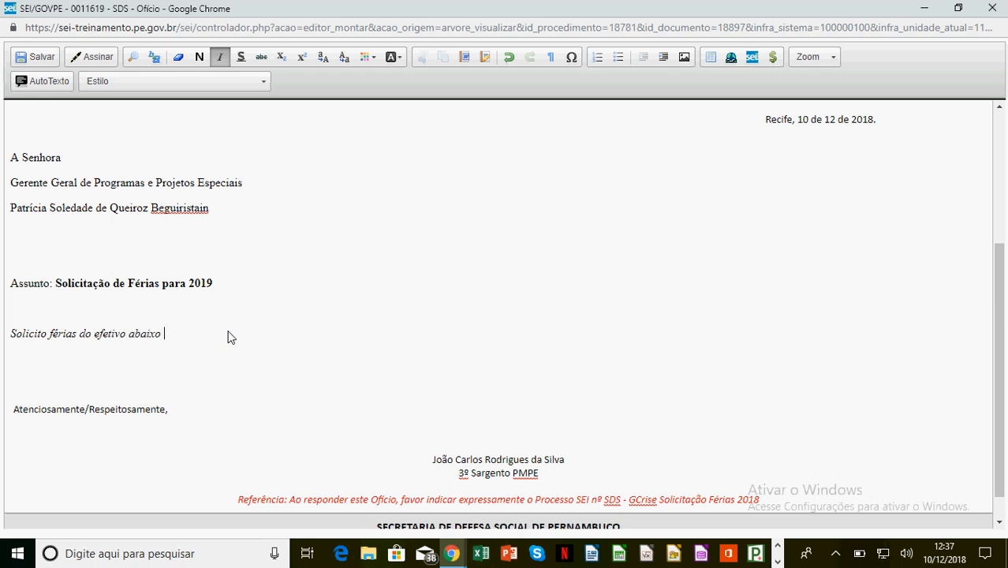
pyautogui.write(' citado')
# Style the three addressee lines Tabela_Texto_Alinhado_Esquerda and add a blank line after the body sentence.
pyautogui.moveTo(12, 160); pyautogui.dragTo(220, 204)
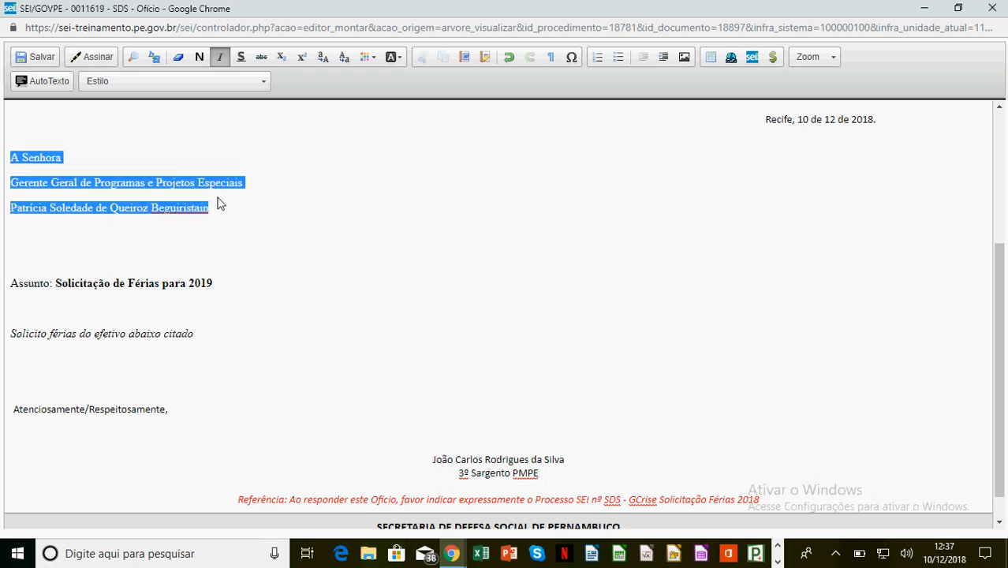
pyautogui.click(152, 83)
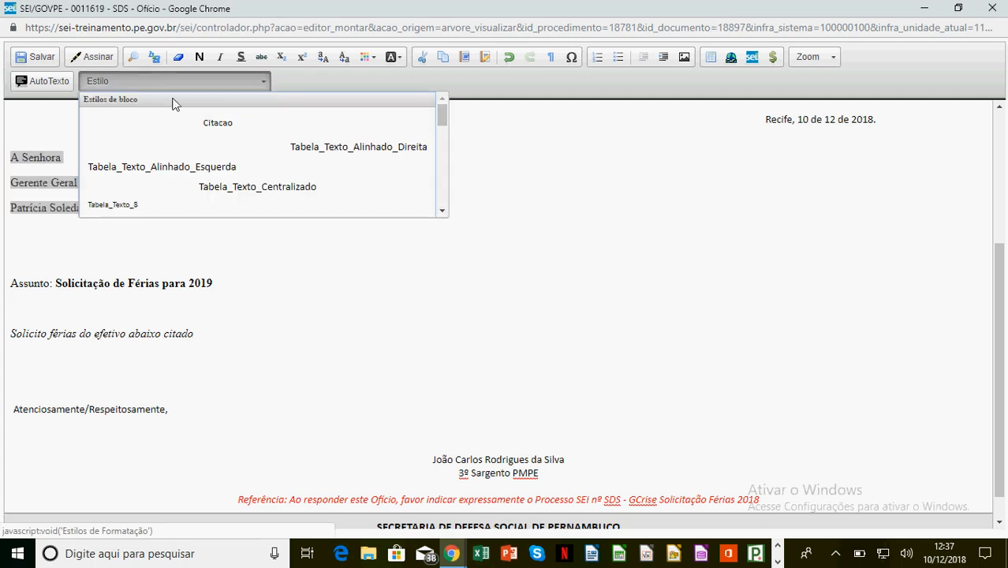
pyautogui.click(443, 212)
pyautogui.click(442, 211)
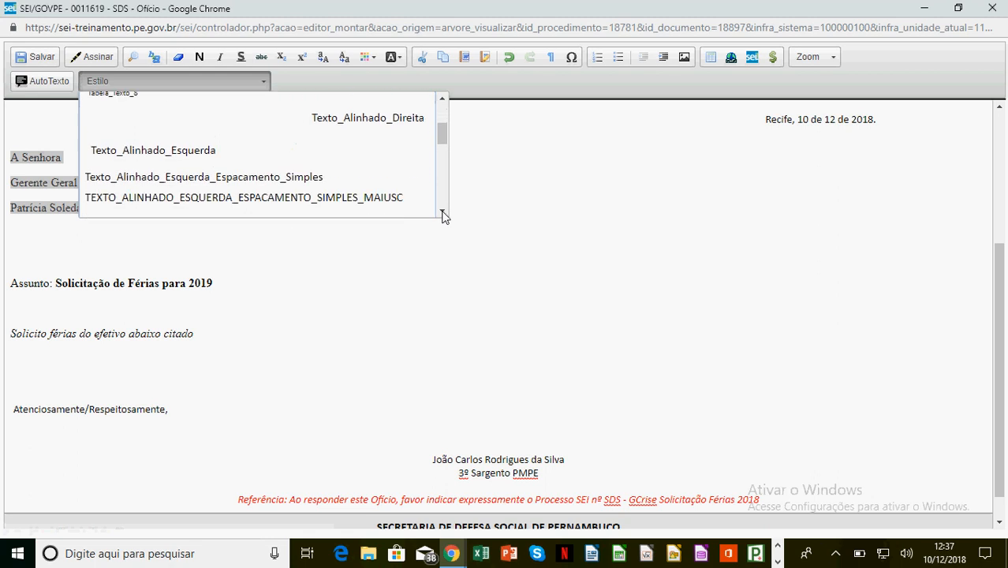
pyautogui.click(442, 211)
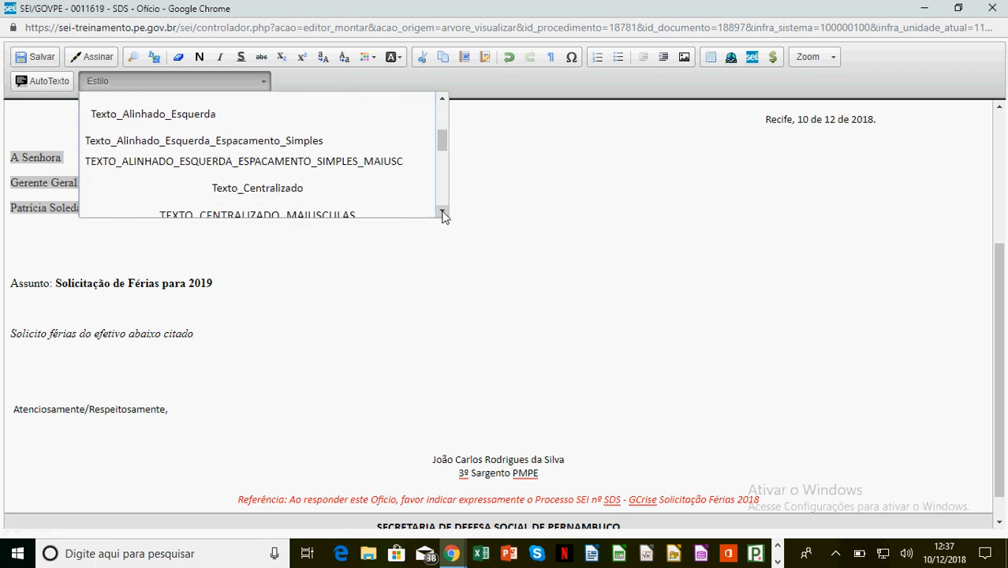
pyautogui.click(177, 117)
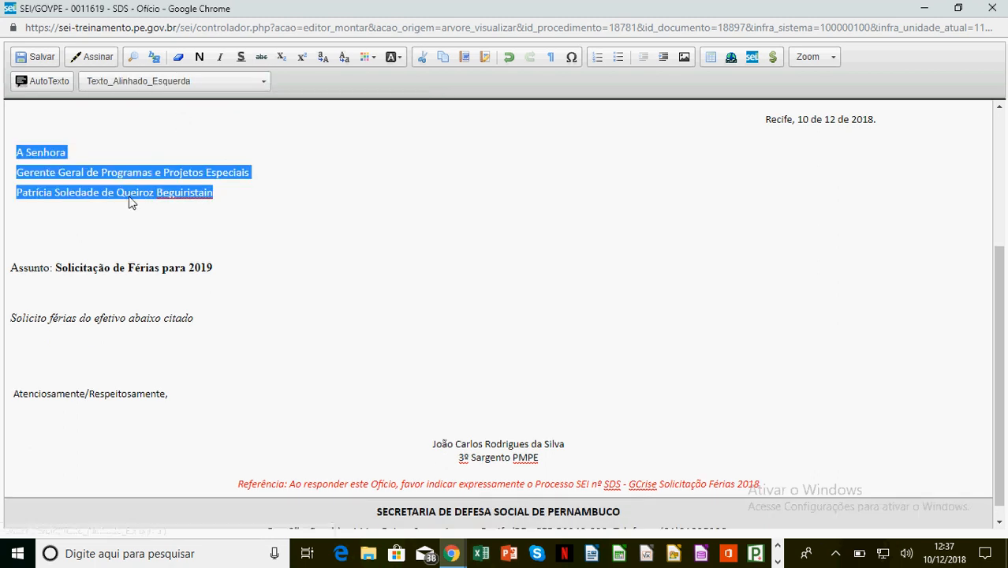
pyautogui.click(211, 81)
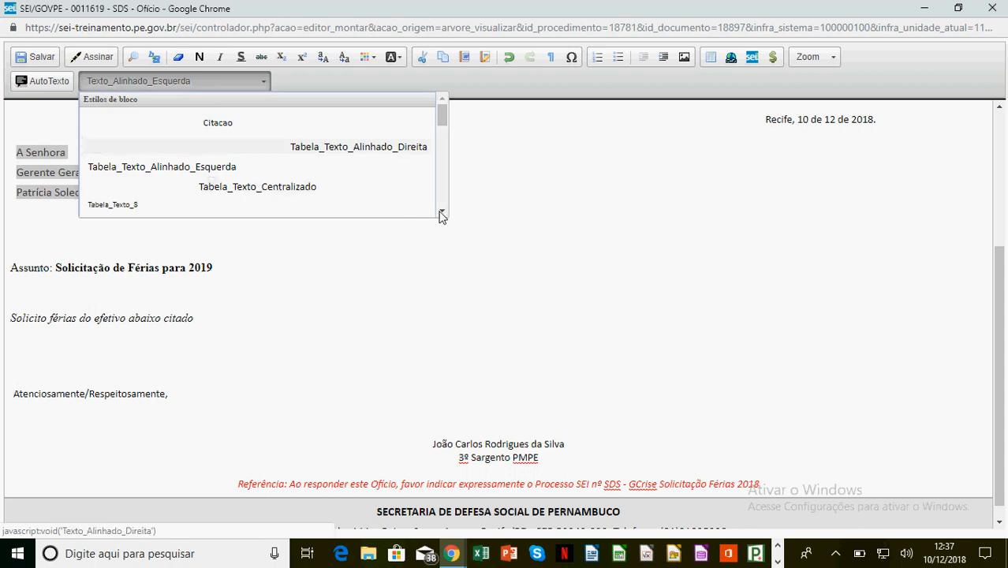
pyautogui.click(181, 167)
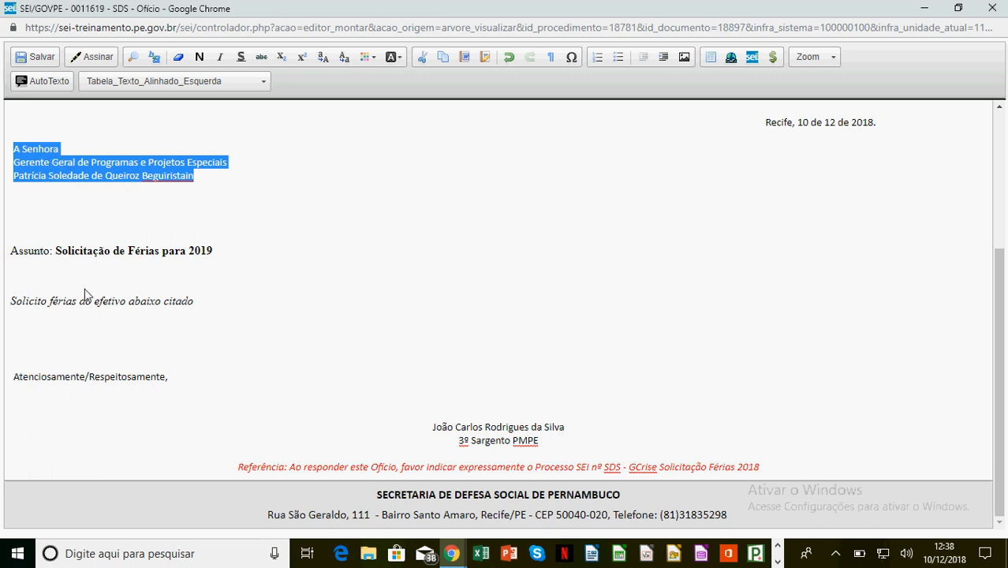
pyautogui.click(202, 306)
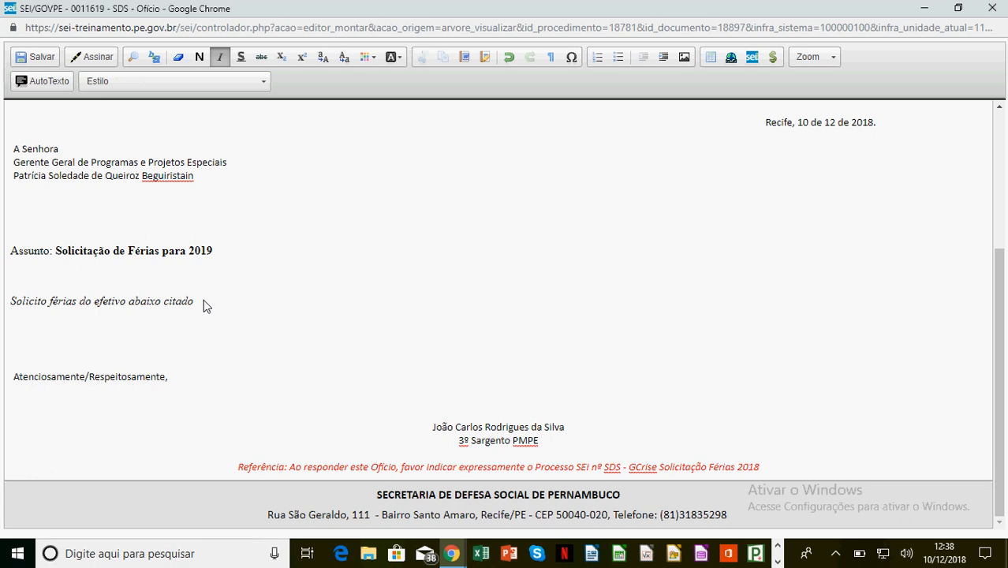
pyautogui.press('Return')
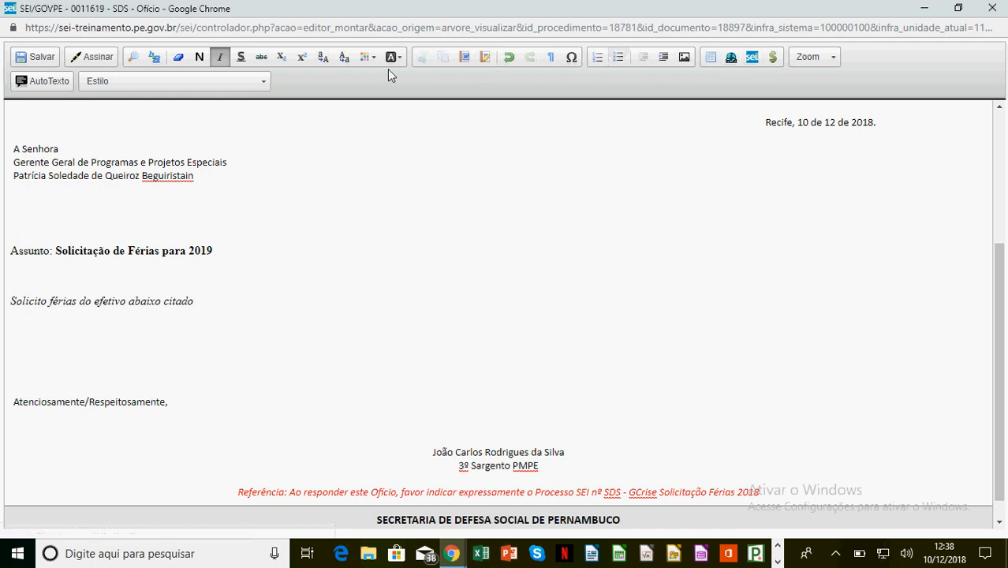
# Insert a left-aligned table of 3 rows by 4 columns, width 1000, below the sentence.
pyautogui.click(710, 57)
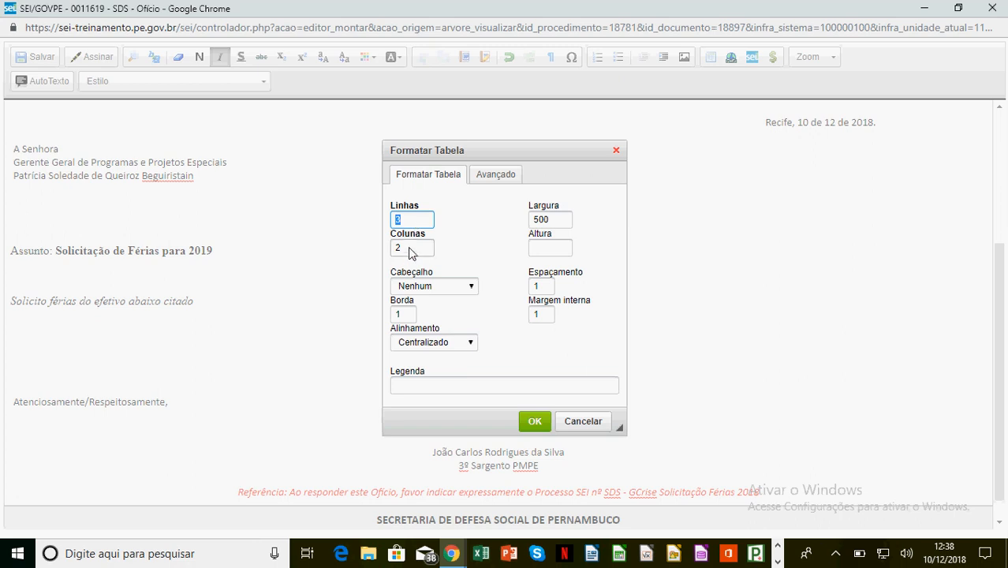
pyautogui.moveTo(410, 252); pyautogui.dragTo(392, 251)
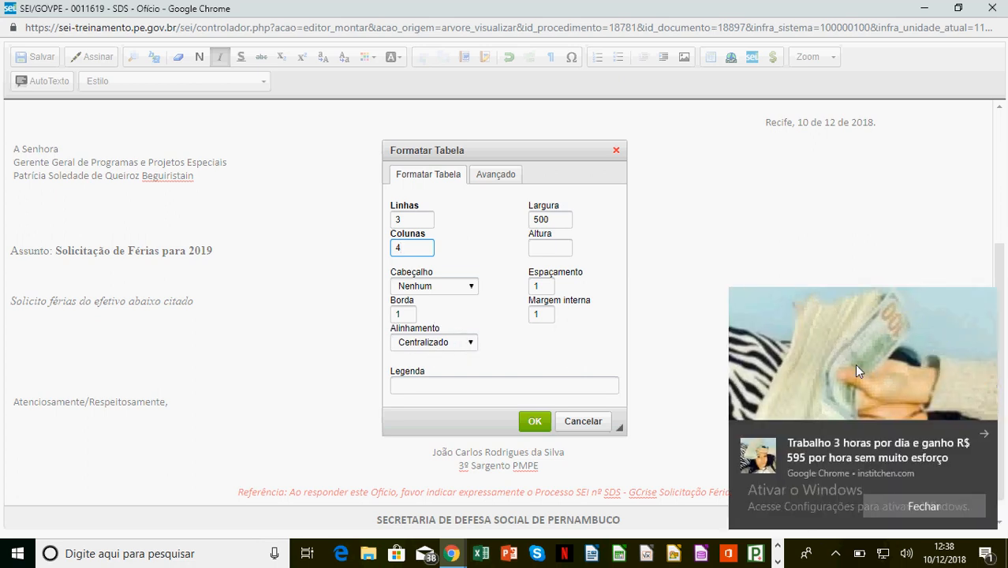
pyautogui.click(988, 435)
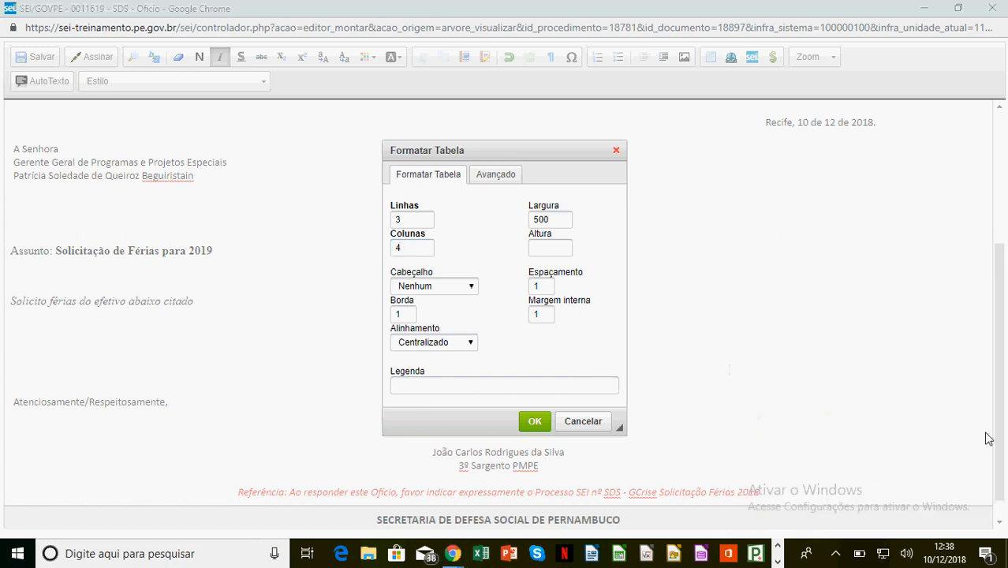
pyautogui.click(470, 342)
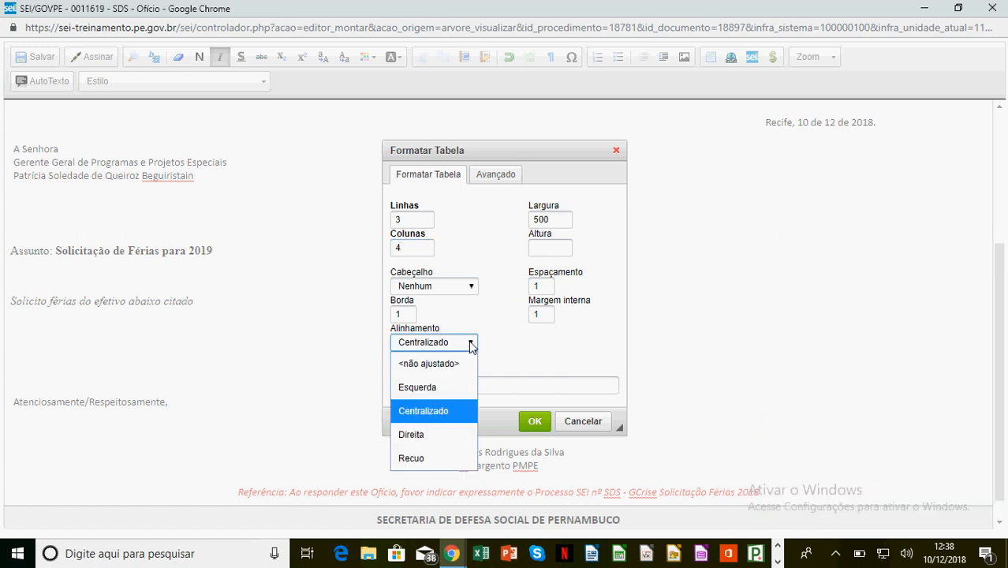
pyautogui.click(433, 388)
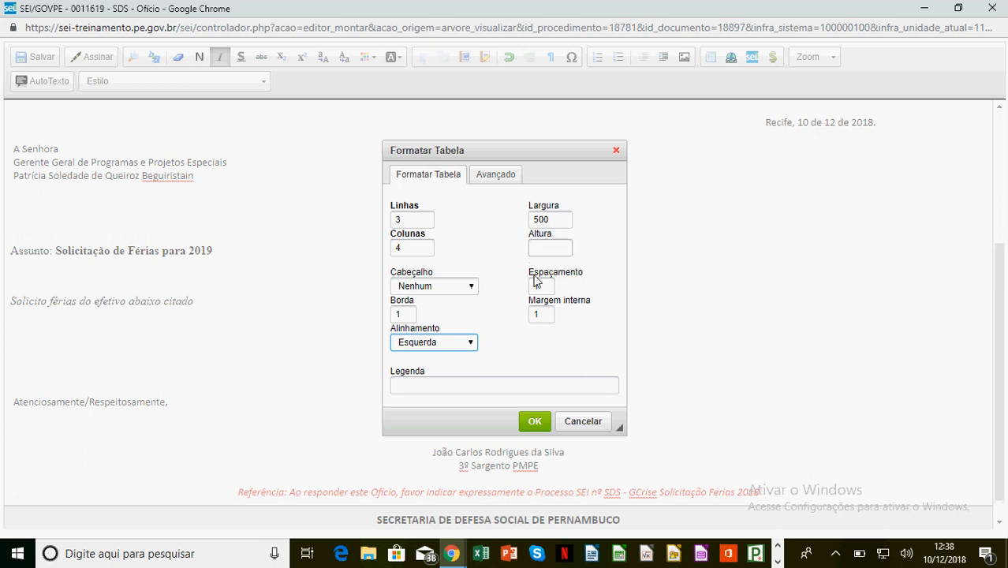
pyautogui.doubleClick(545, 220)
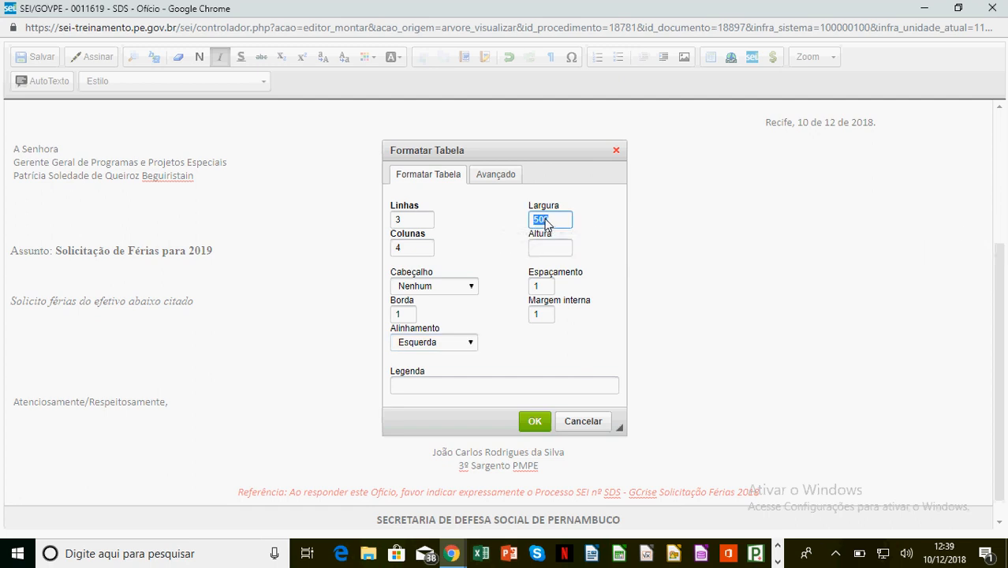
pyautogui.write('1000')
pyautogui.click(535, 422)
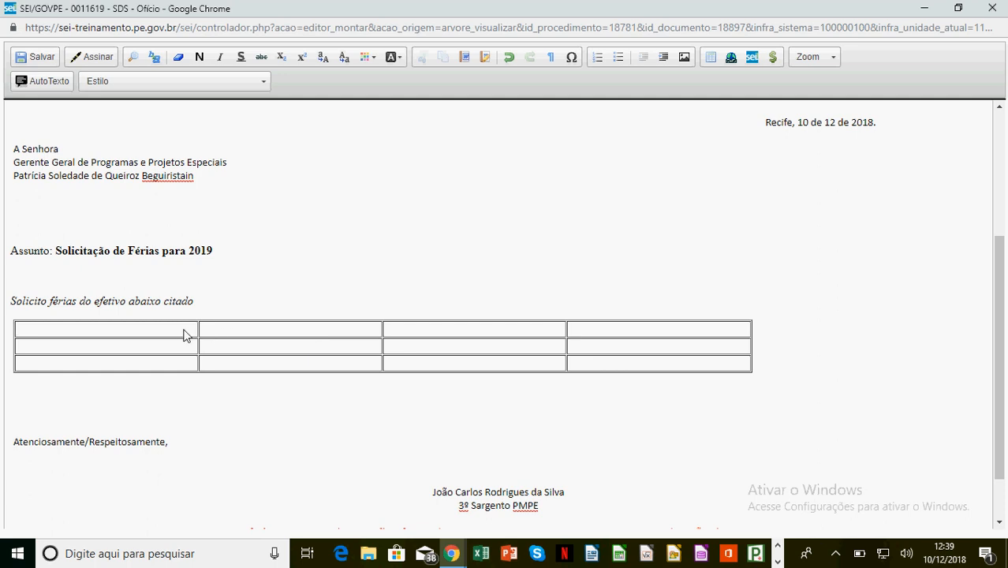
# Merge the four top-row cells into one full-width header cell with Mesclar com célula a direita.
pyautogui.moveTo(186, 328); pyautogui.dragTo(606, 352)
pyautogui.click(373, 290)
pyautogui.rightClick(168, 331)
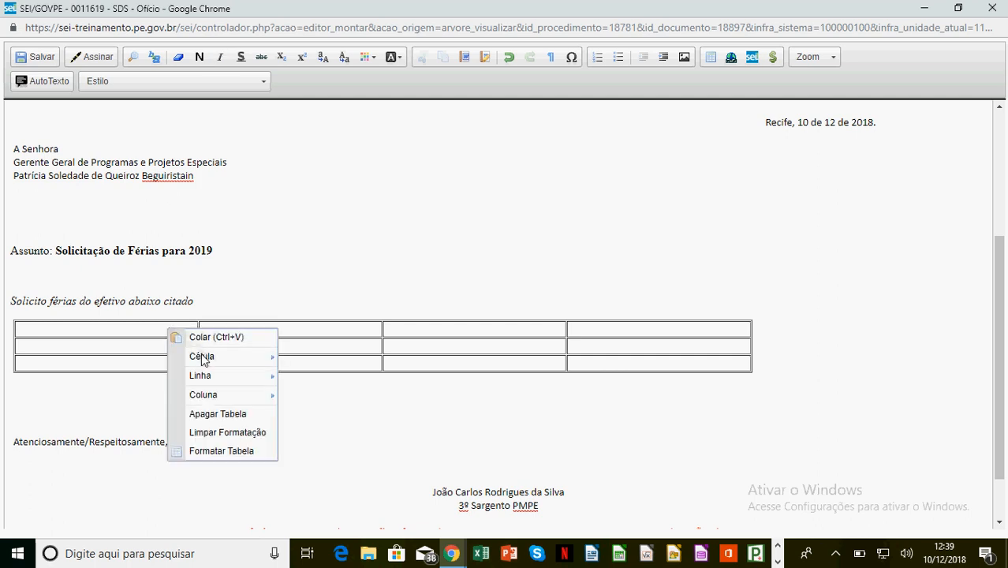
pyautogui.moveTo(204, 359)
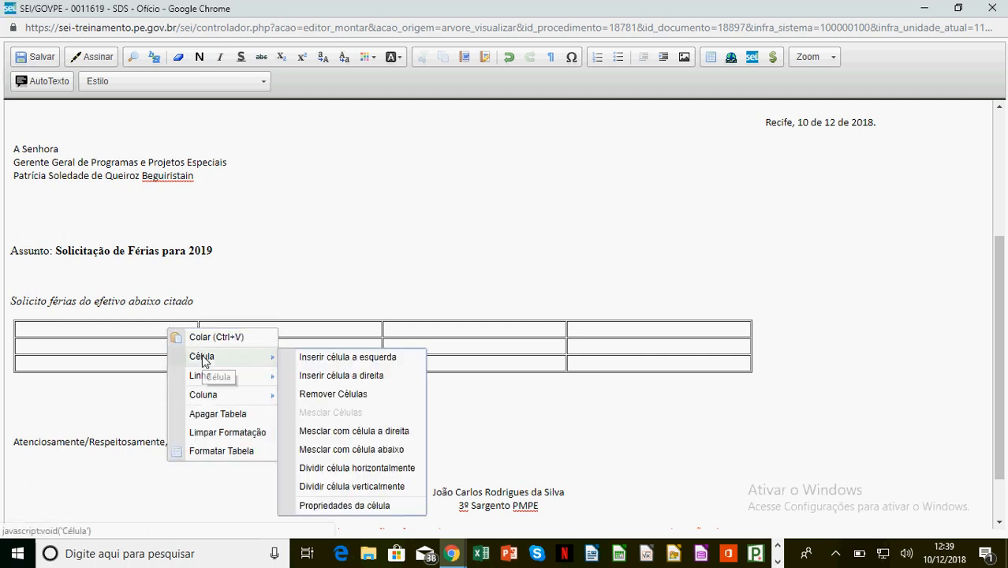
pyautogui.click(392, 432)
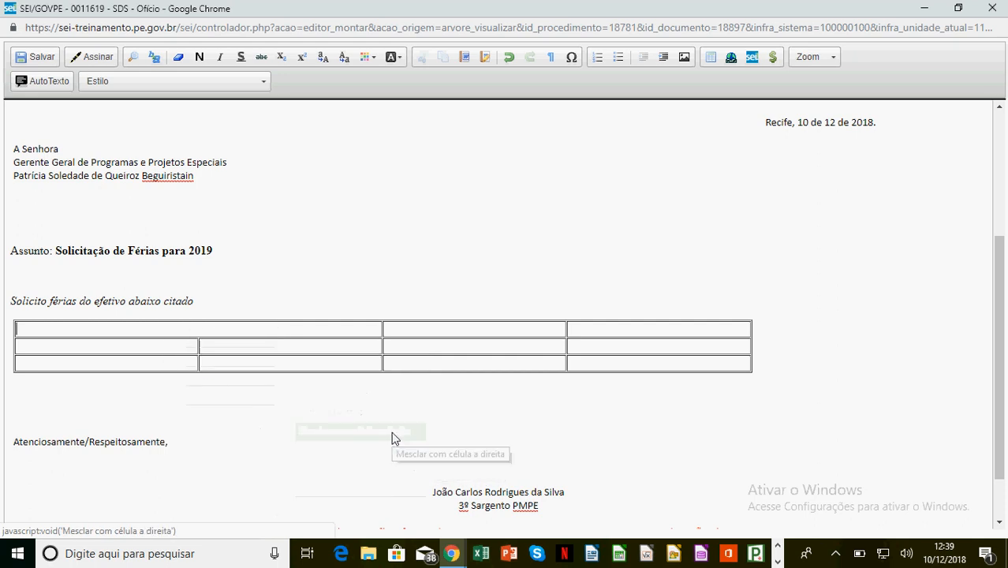
pyautogui.rightClick(356, 332)
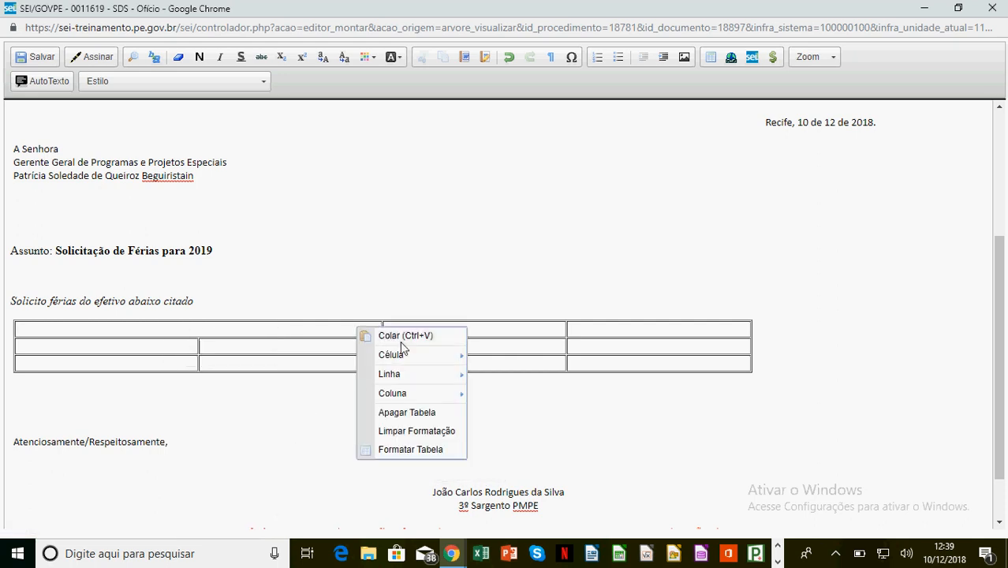
pyautogui.moveTo(433, 363)
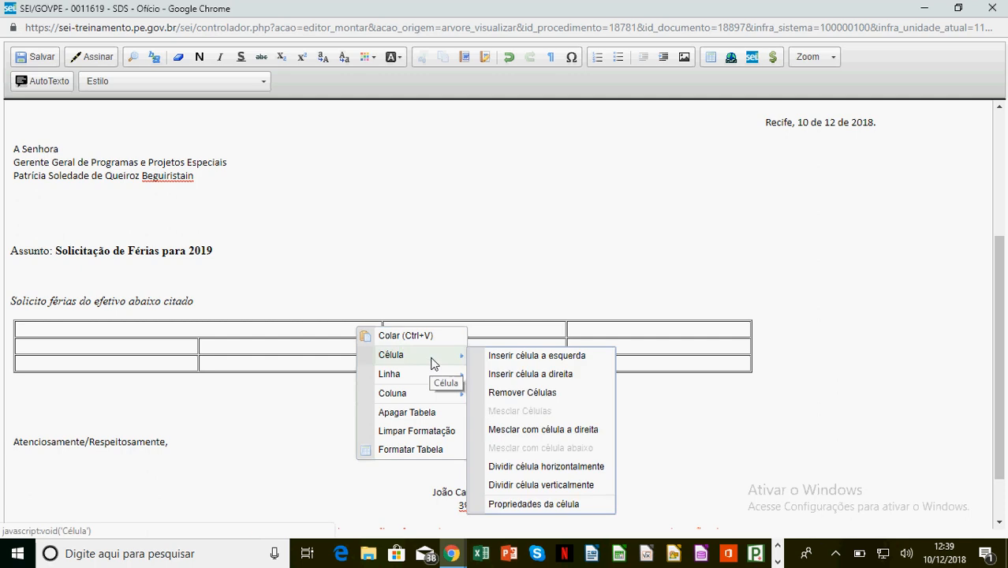
pyautogui.click(533, 432)
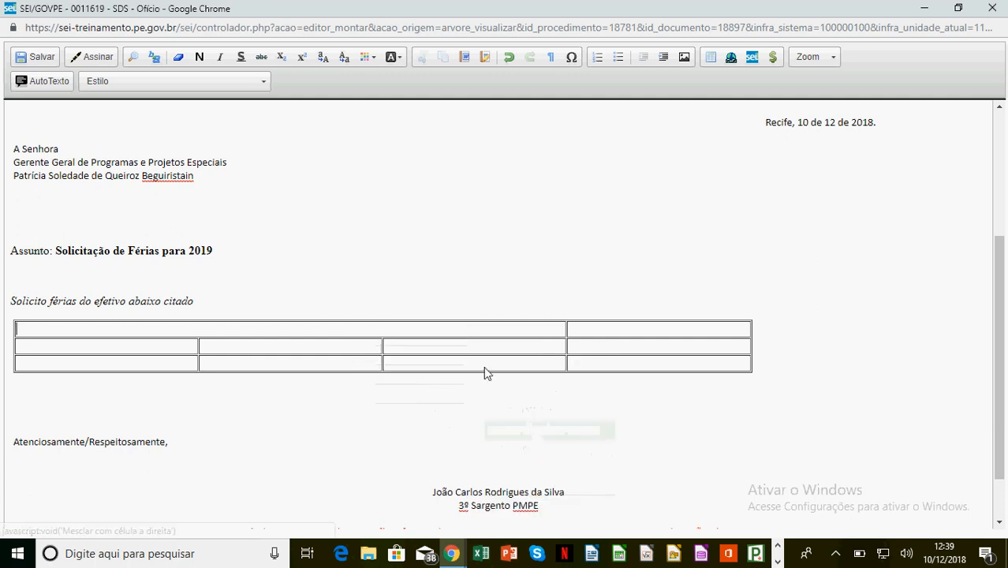
pyautogui.rightClick(529, 332)
pyautogui.moveTo(572, 357)
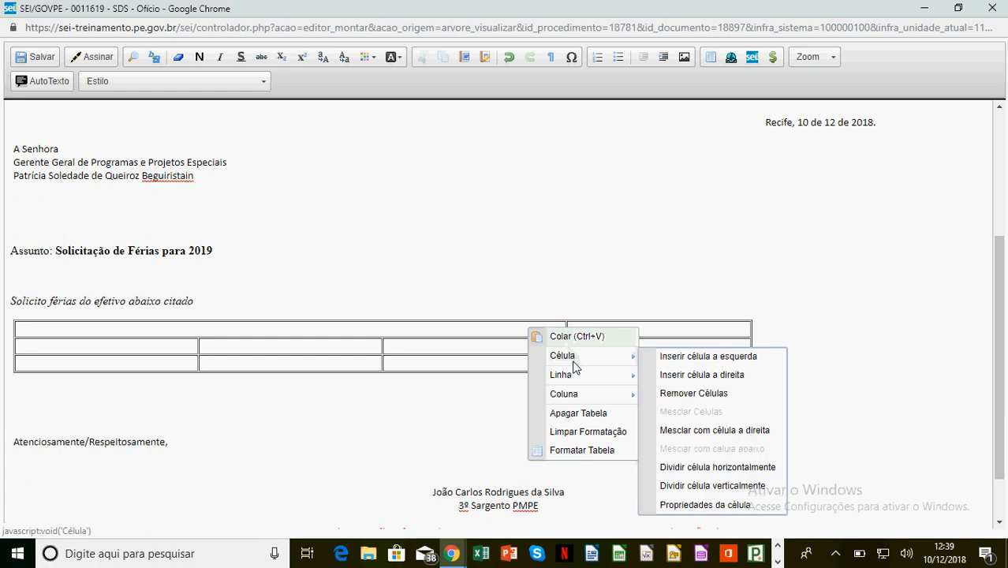
pyautogui.click(696, 432)
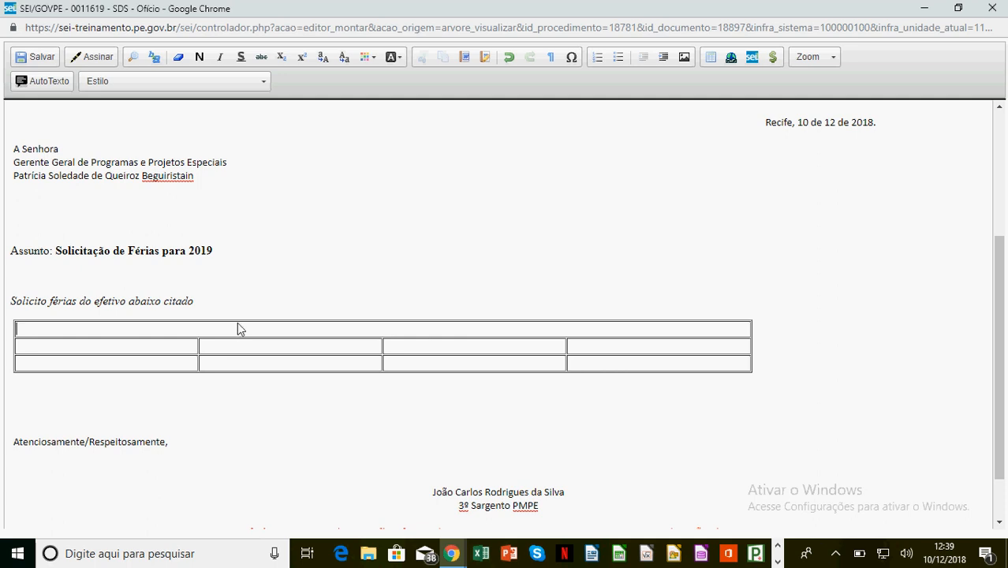
pyautogui.click(255, 81)
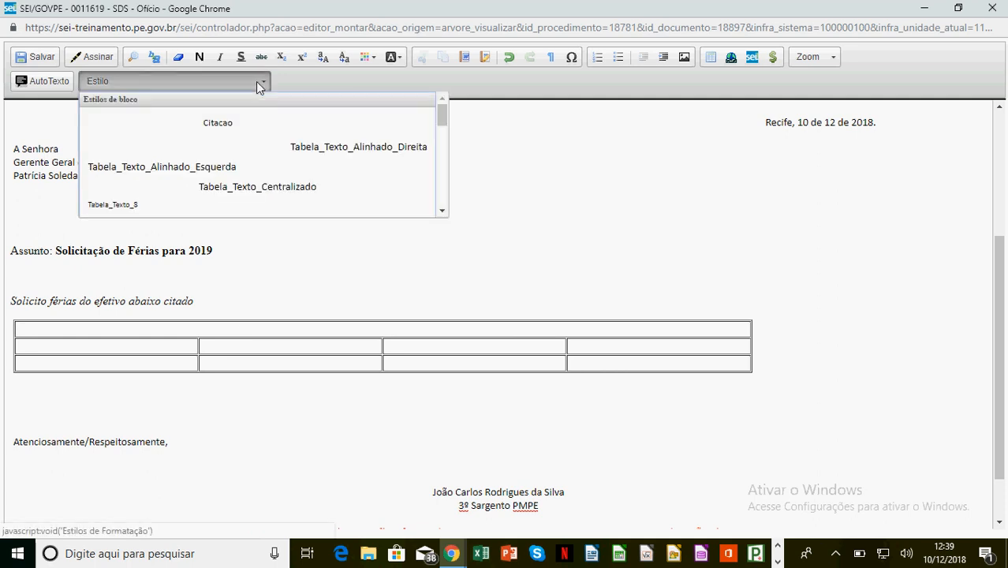
# Enter 'Titulo da Tabela' in the header cell, styled Tabela_Texto_Centralizado and bold.
pyautogui.click(285, 192)
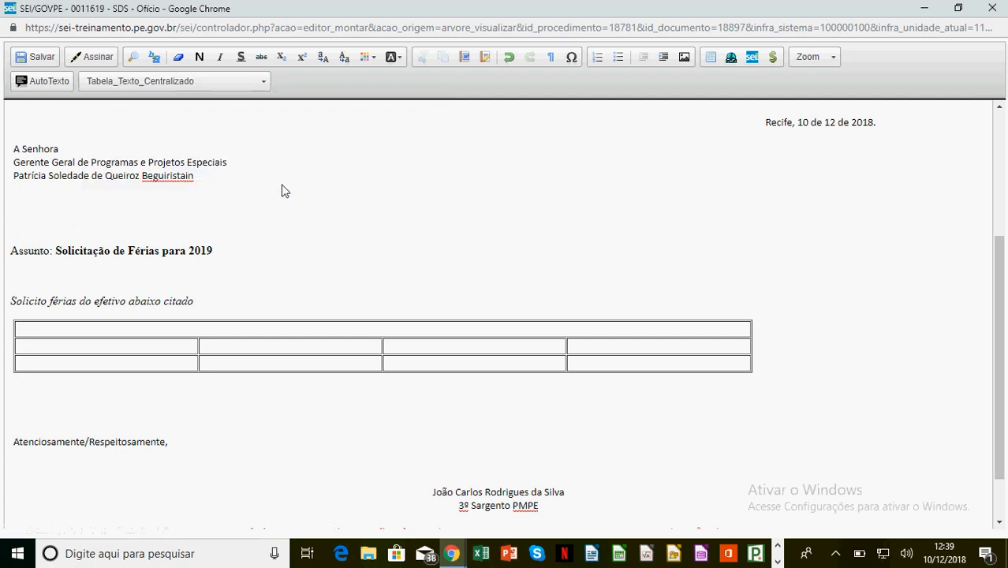
pyautogui.write('Titu')
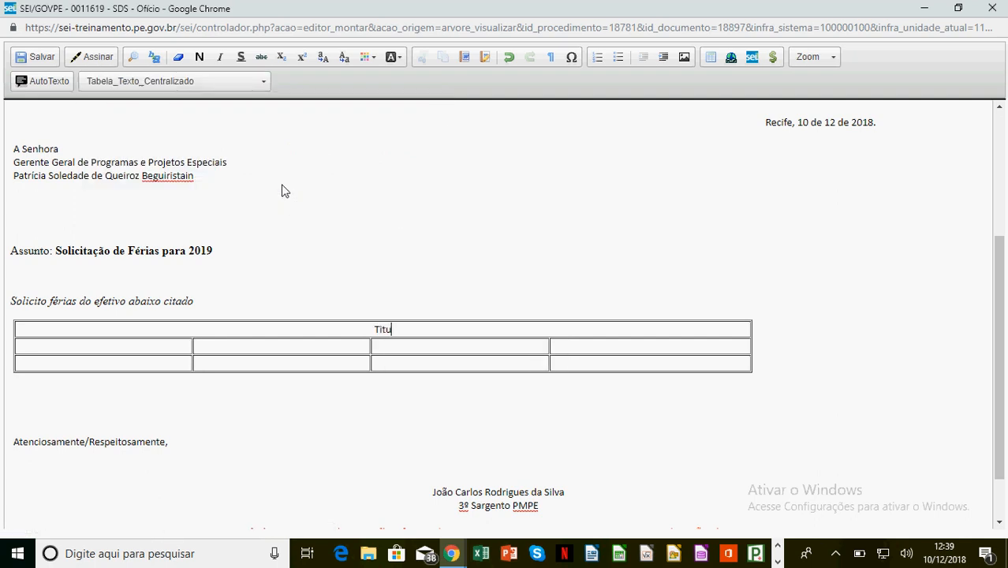
pyautogui.write('lo da ')
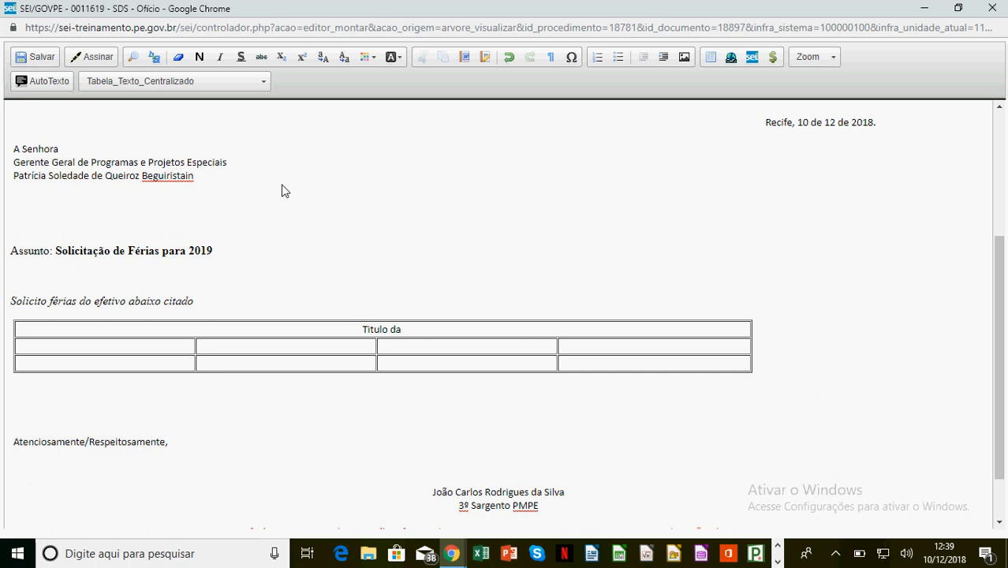
pyautogui.write('Tabela')
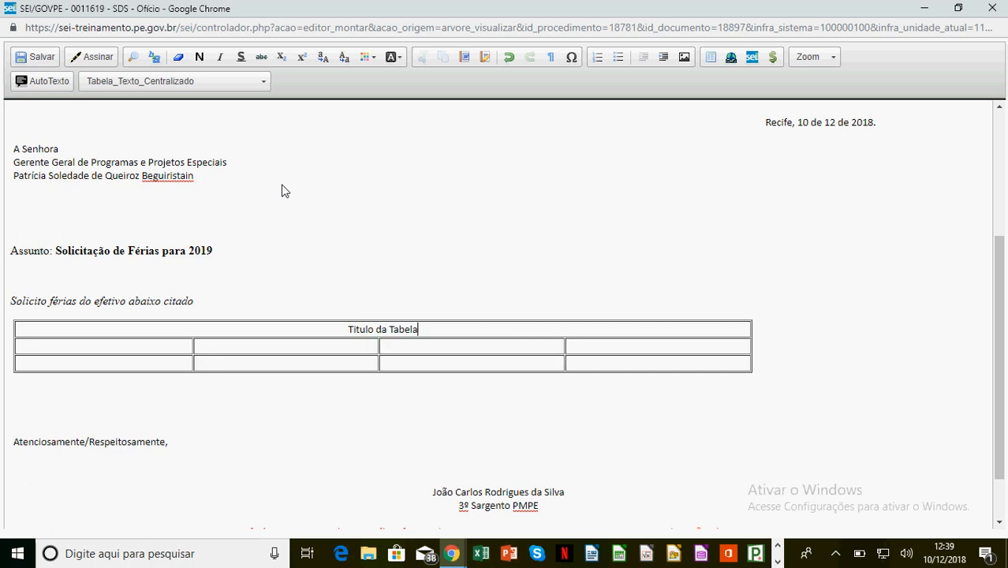
pyautogui.moveTo(344, 331); pyautogui.dragTo(434, 333)
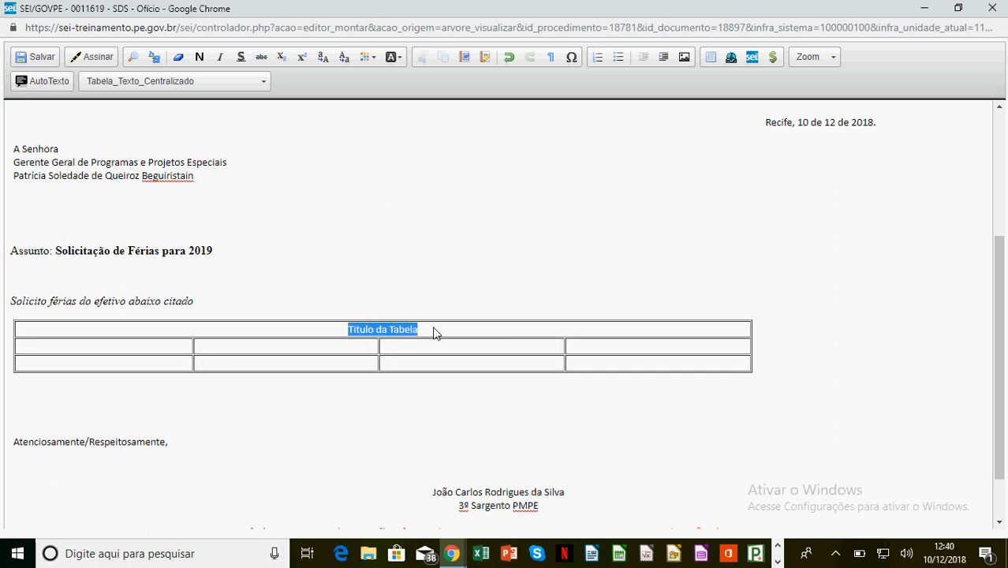
pyautogui.click(199, 57)
pyautogui.click(175, 353)
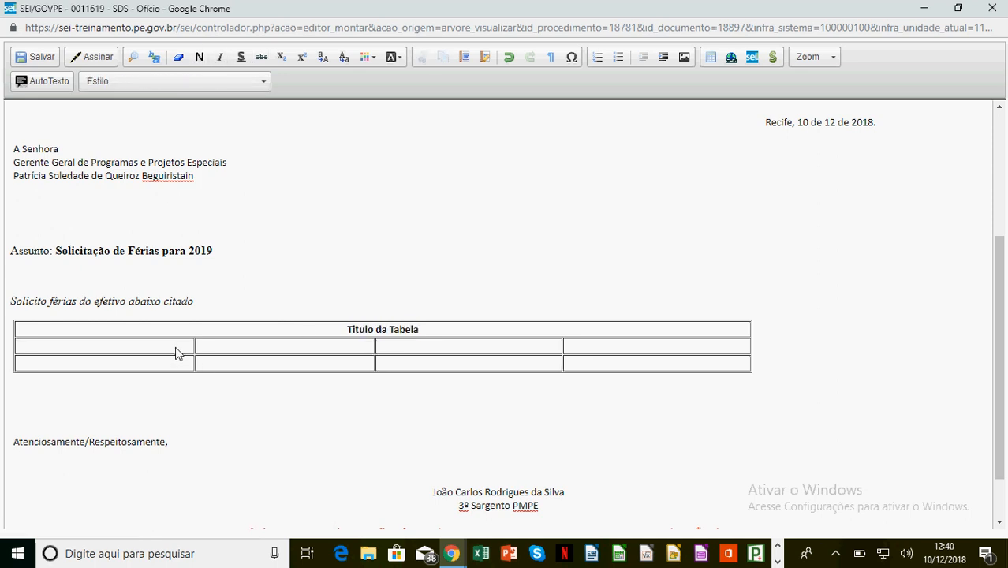
# Enter Posto/Grad, Nome Completo, Matricula and Mês in the second-row cells, then select that row.
pyautogui.write('Pos')
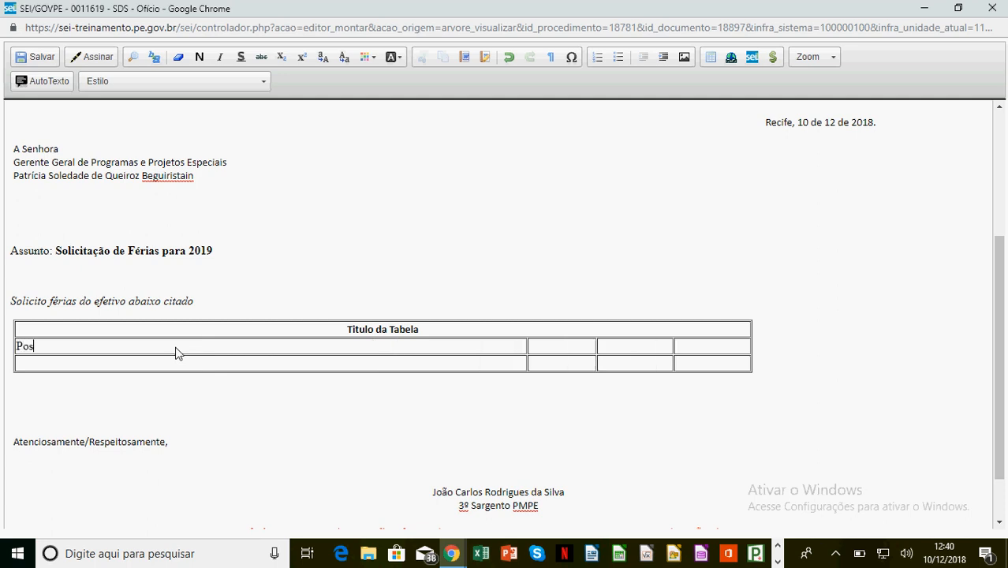
pyautogui.write('to')
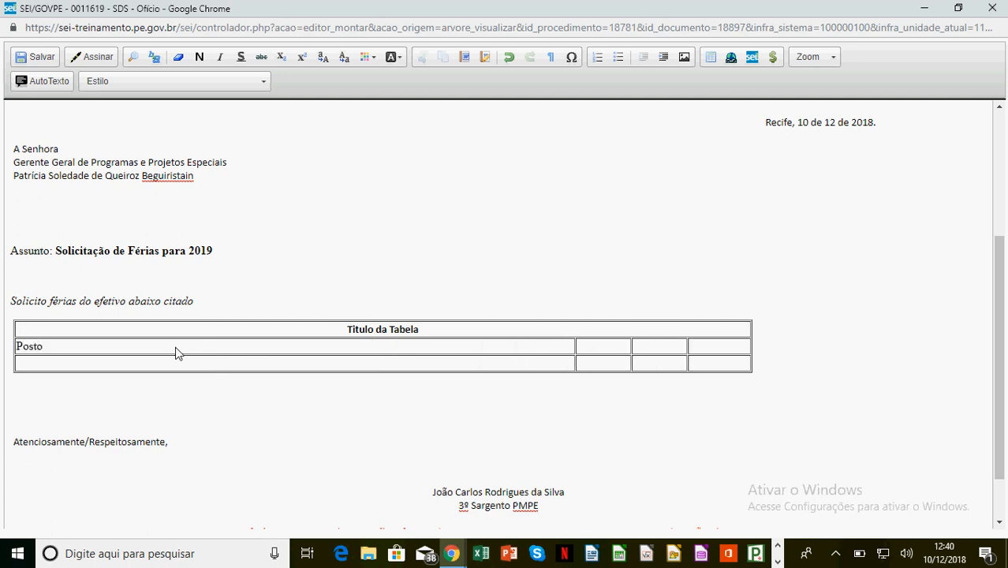
pyautogui.write('/Gr')
pyautogui.write('ad')
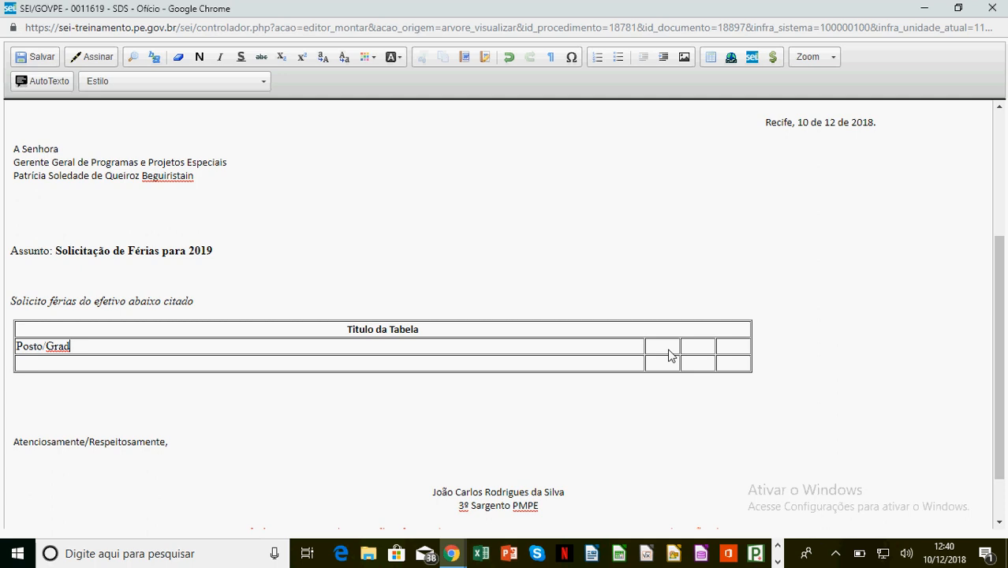
pyautogui.write('No')
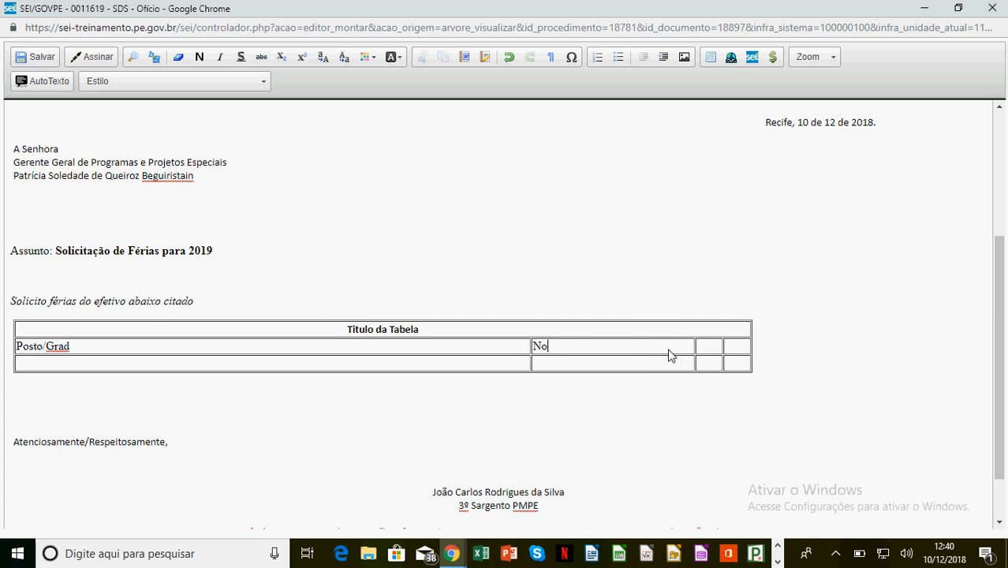
pyautogui.write('me Completo')
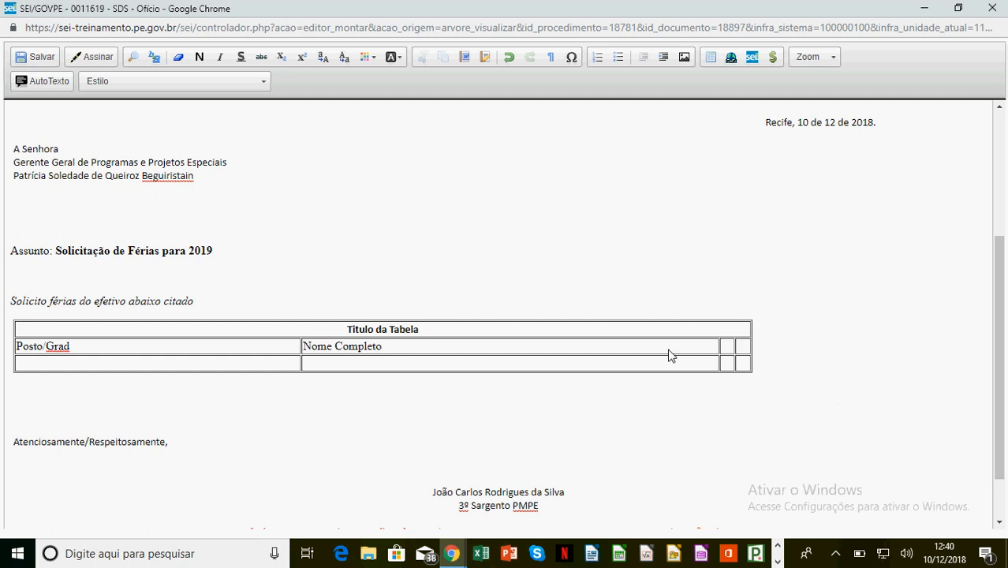
pyautogui.write('Matricula')
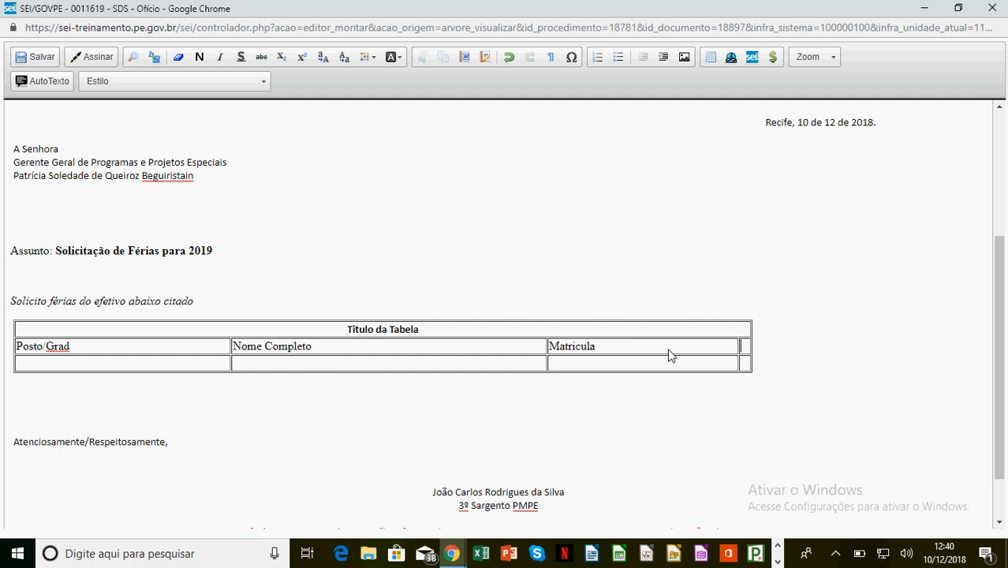
pyautogui.write('Mês')
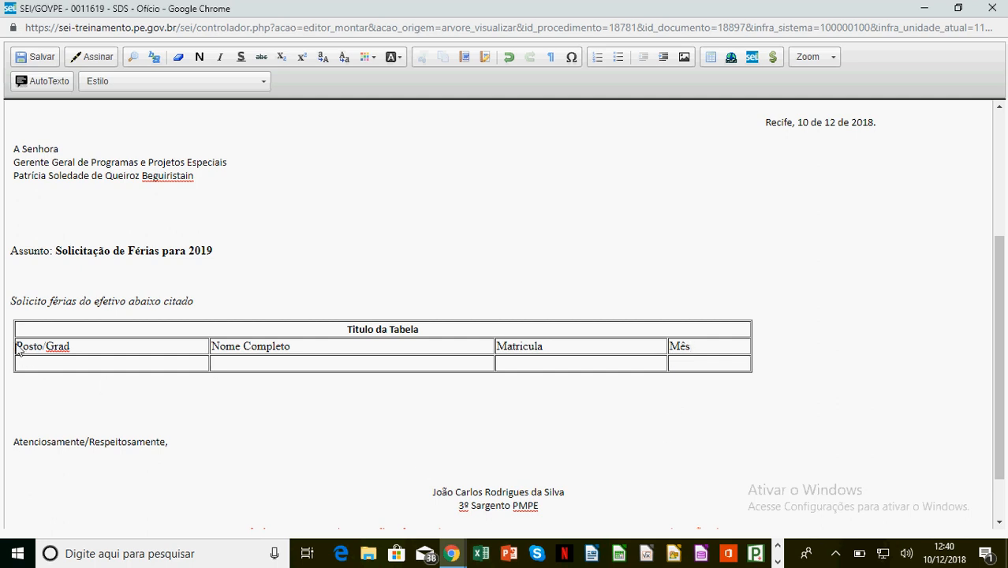
pyautogui.moveTo(16, 353); pyautogui.dragTo(706, 363)
# Centre the headings with Tabela_Texto_Centralizado, make them bold and blue, then move into the data row.
pyautogui.click(180, 80)
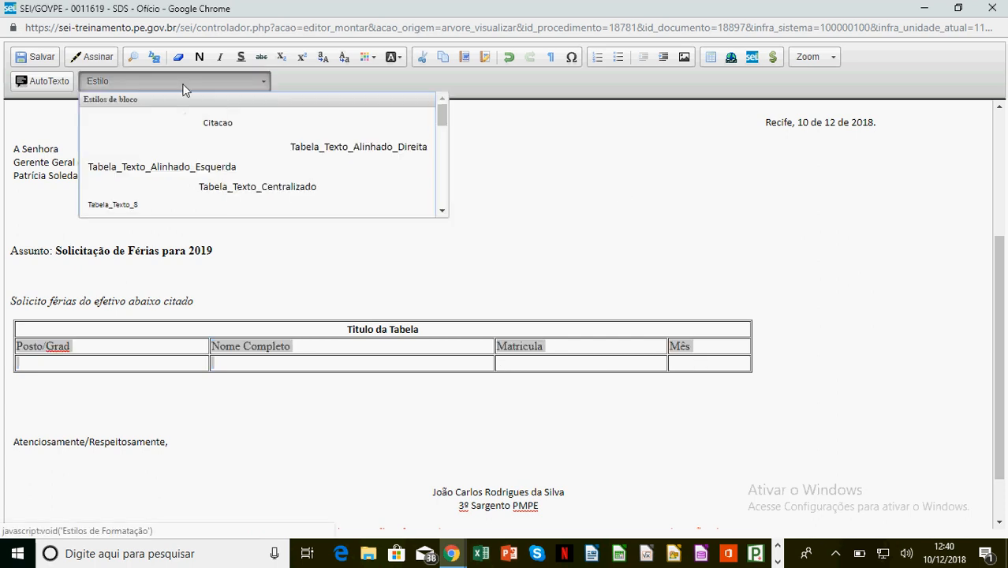
pyautogui.click(310, 188)
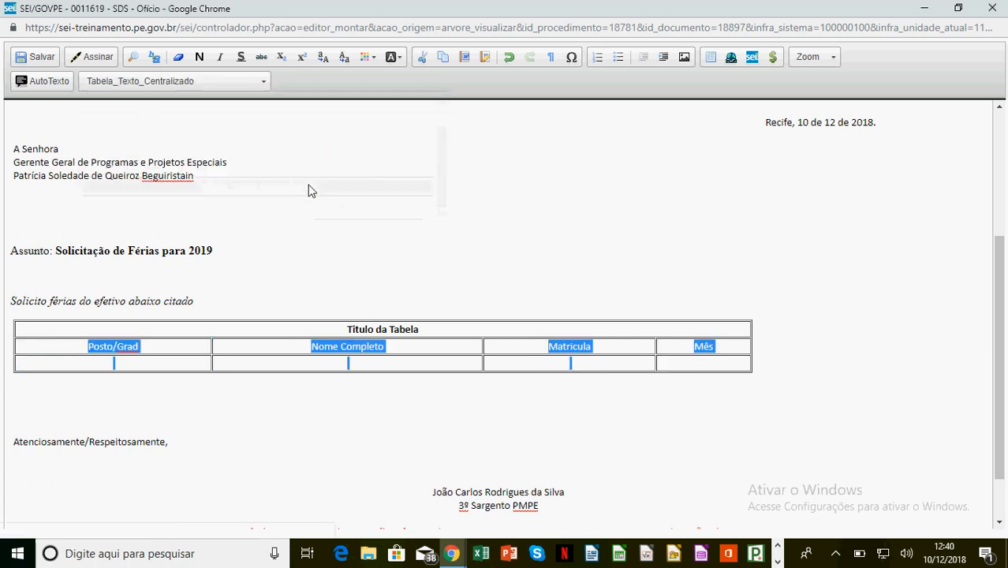
pyautogui.click(199, 57)
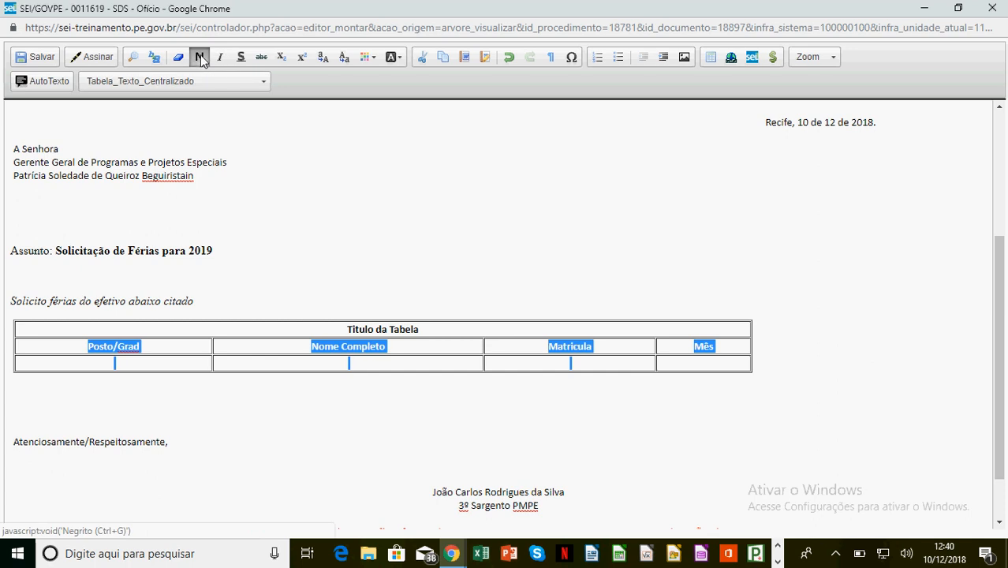
pyautogui.click(375, 59)
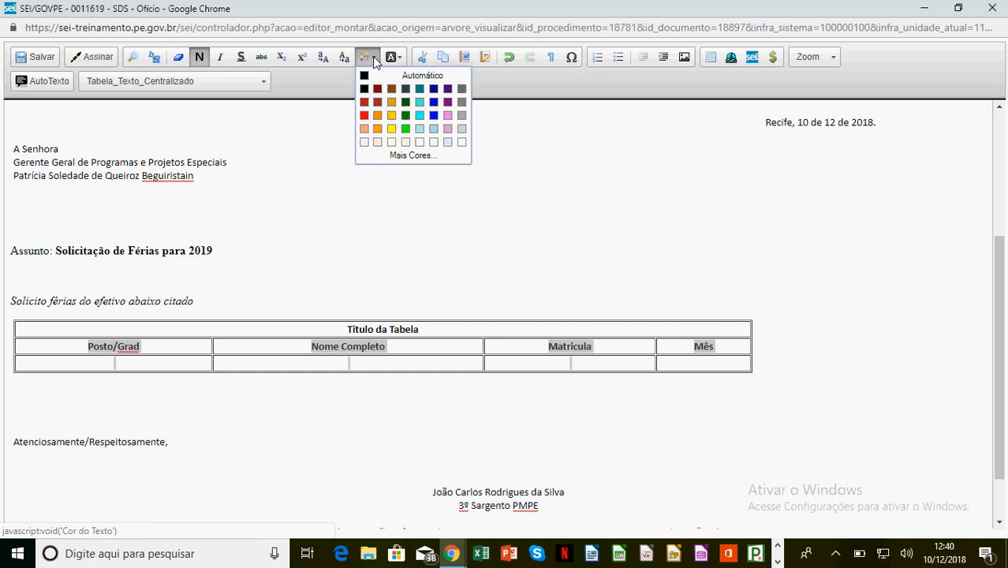
pyautogui.click(434, 107)
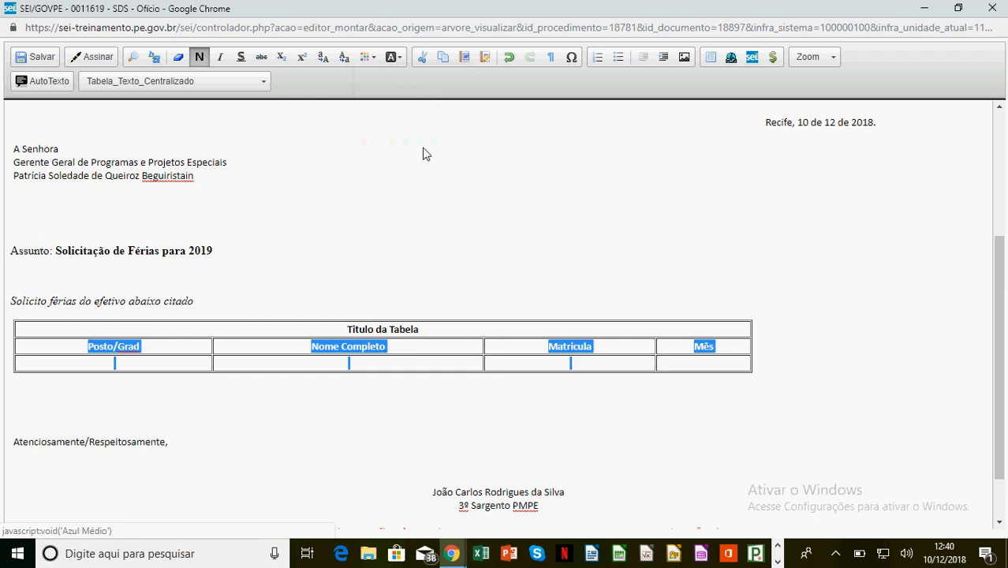
pyautogui.click(148, 371)
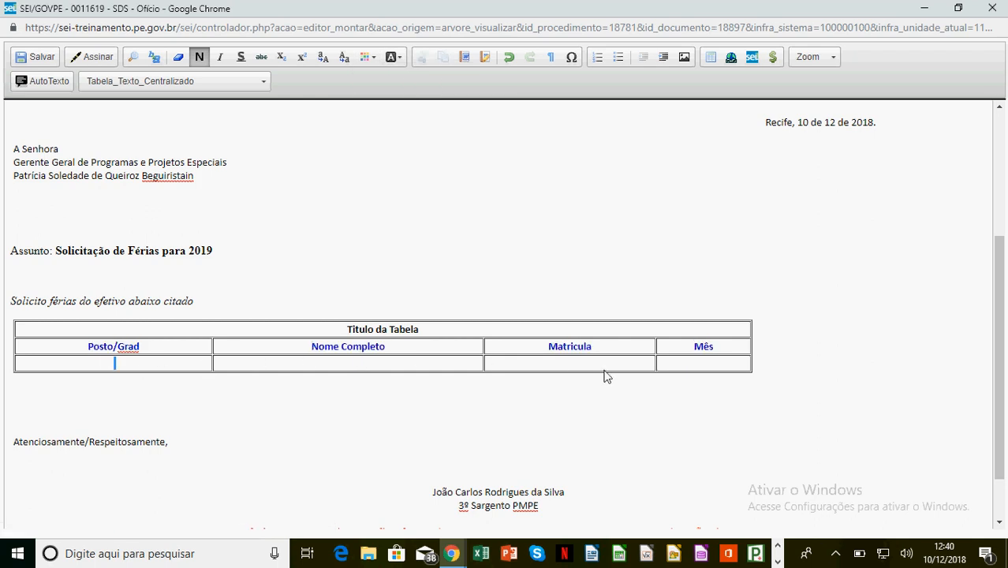
pyautogui.press('Tab')
pyautogui.press('Tab')
# Reset the data text colour to automatic and apply the Tabela_Texto_Alinhado_Esquerda style.
pyautogui.click(371, 58)
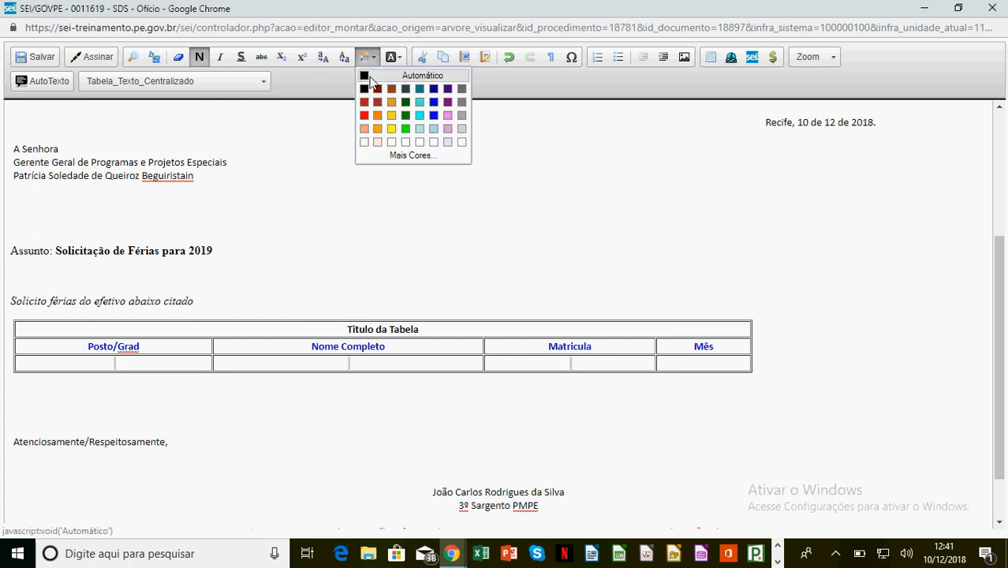
pyautogui.click(368, 78)
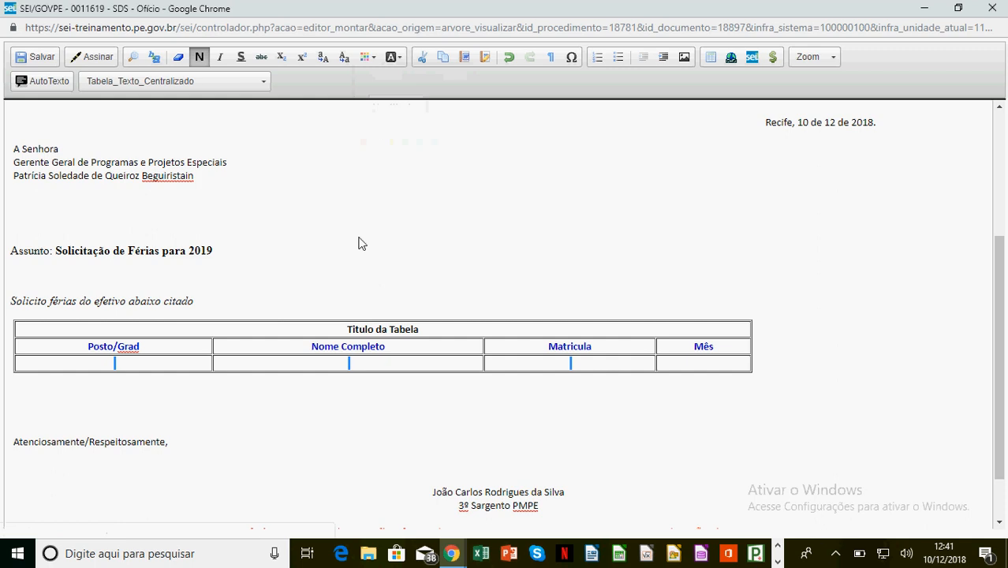
pyautogui.click(243, 82)
pyautogui.click(130, 166)
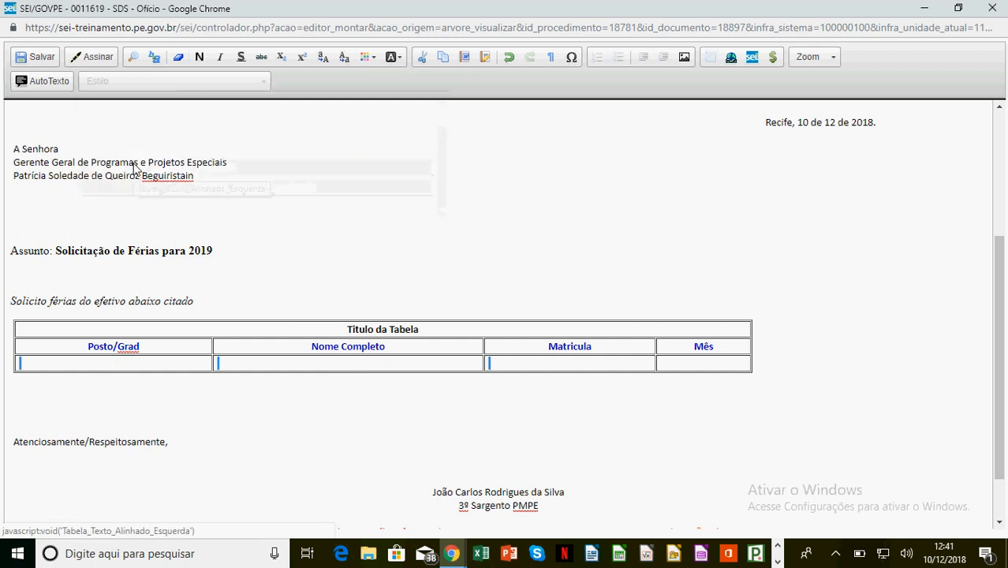
# Tab through the data row's last cell to add empty rows below the headings.
pyautogui.click(79, 370)
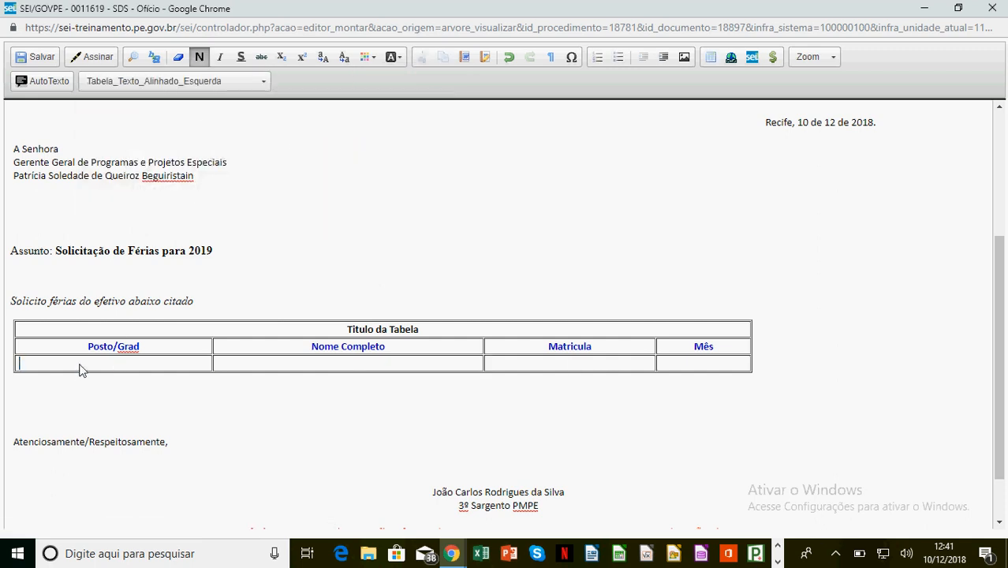
pyautogui.press('Tab')
pyautogui.press('Tab')
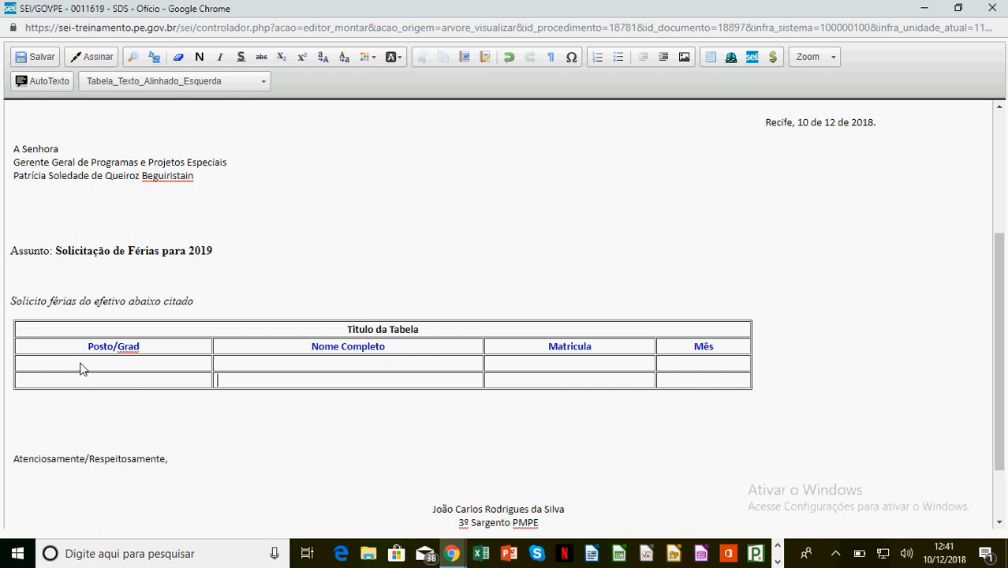
pyautogui.press('Tab')
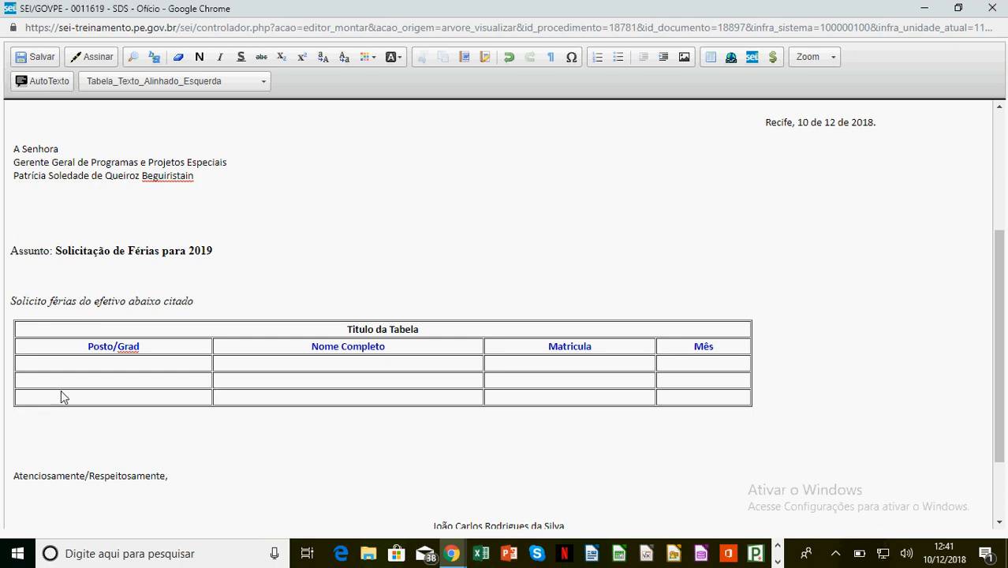
# Bring up the table context menu on a data cell and dismiss it unchanged.
pyautogui.rightClick(69, 387)
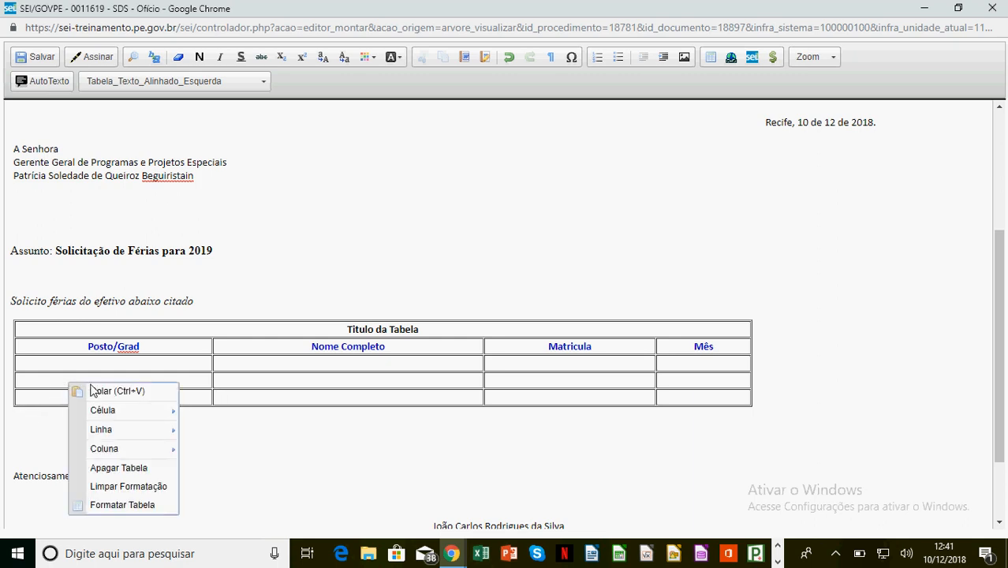
pyautogui.moveTo(104, 413)
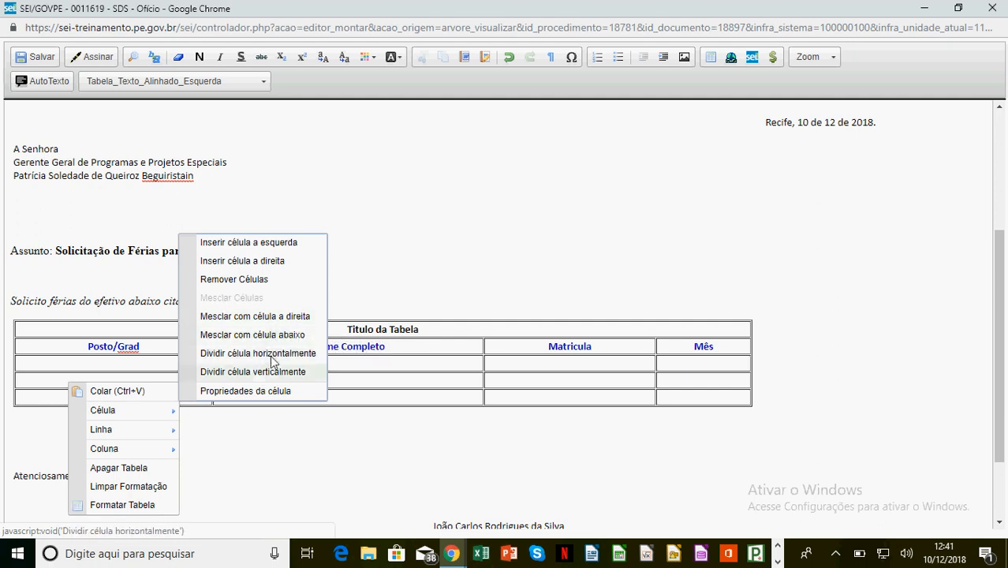
pyautogui.click(142, 346)
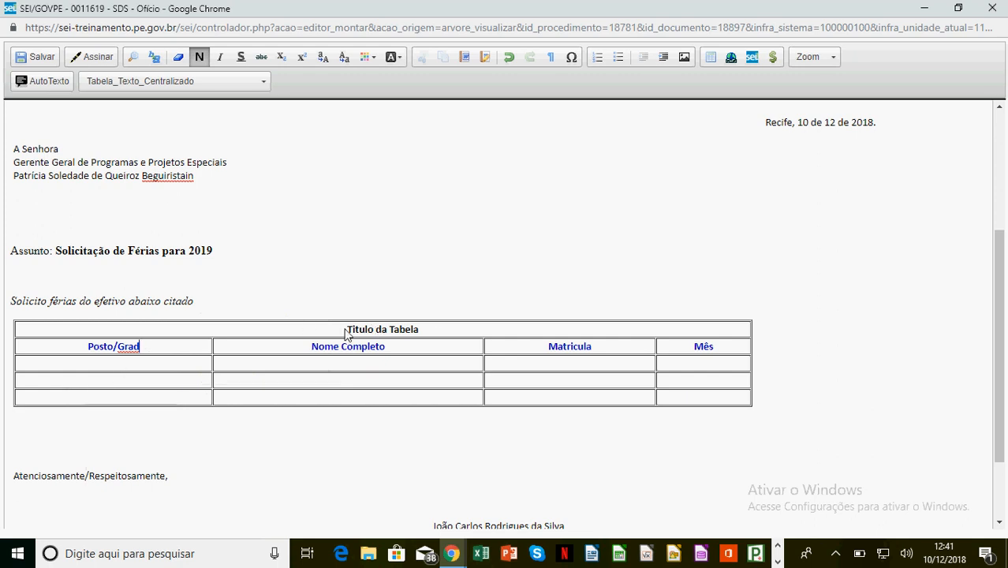
# Set the Titulo da Tabela cell background to yellow #ffff33 through Propriedades da célula.
pyautogui.rightClick(430, 330)
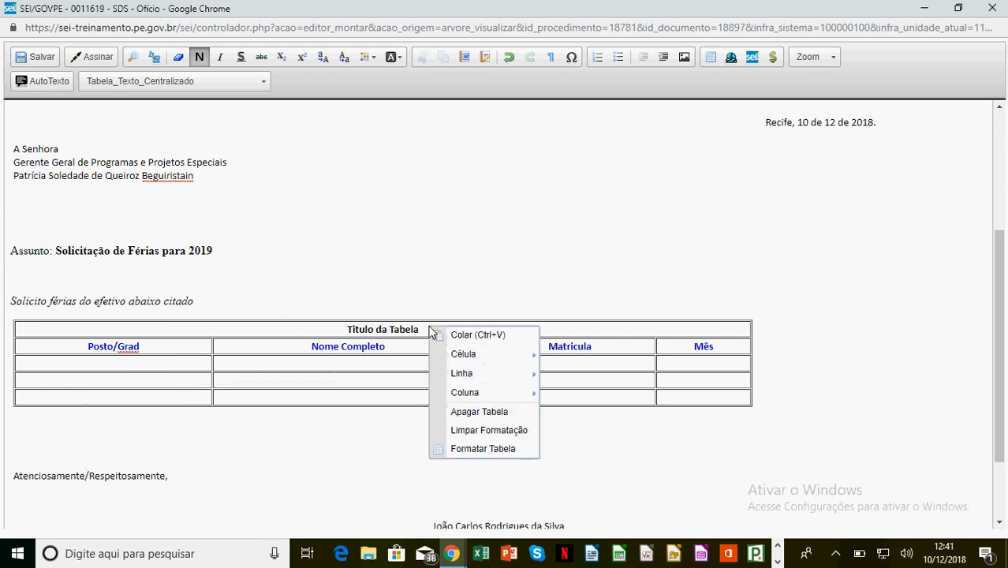
pyautogui.moveTo(473, 356)
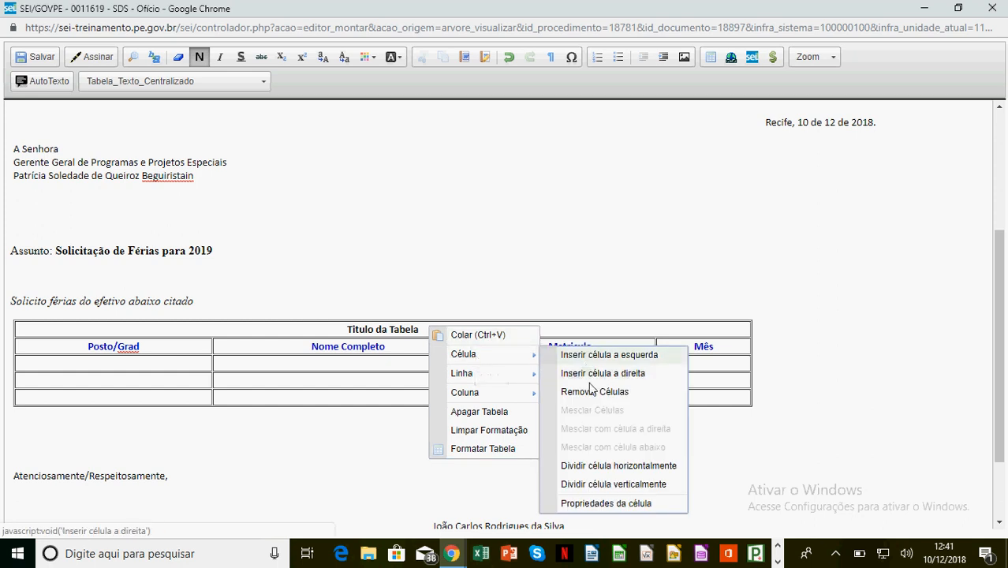
pyautogui.click(618, 505)
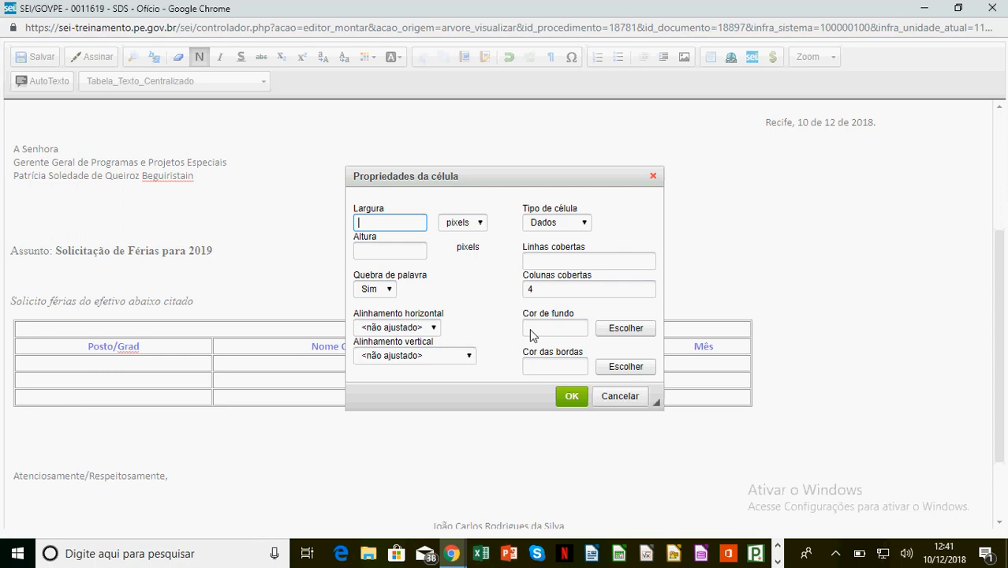
pyautogui.click(623, 333)
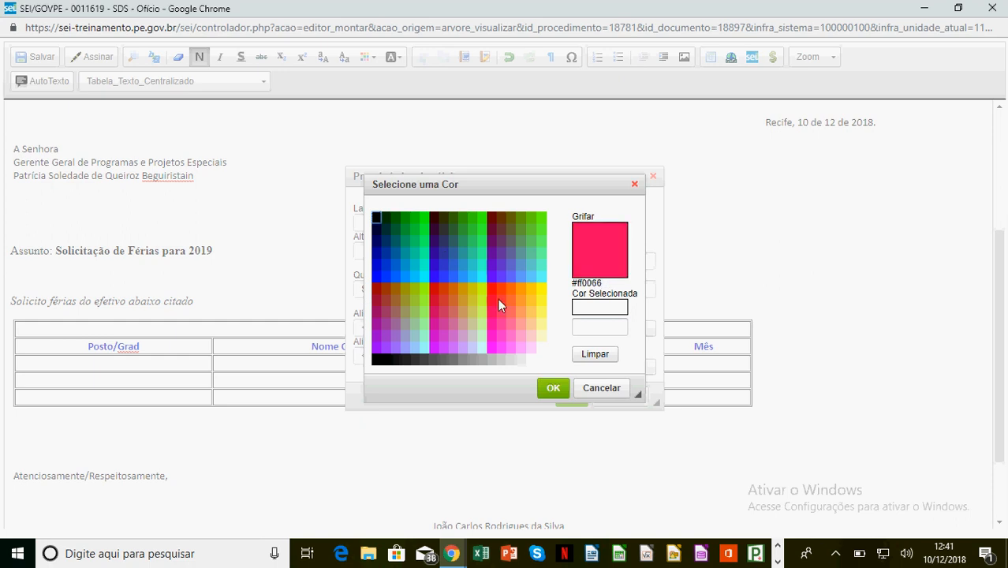
pyautogui.click(542, 303)
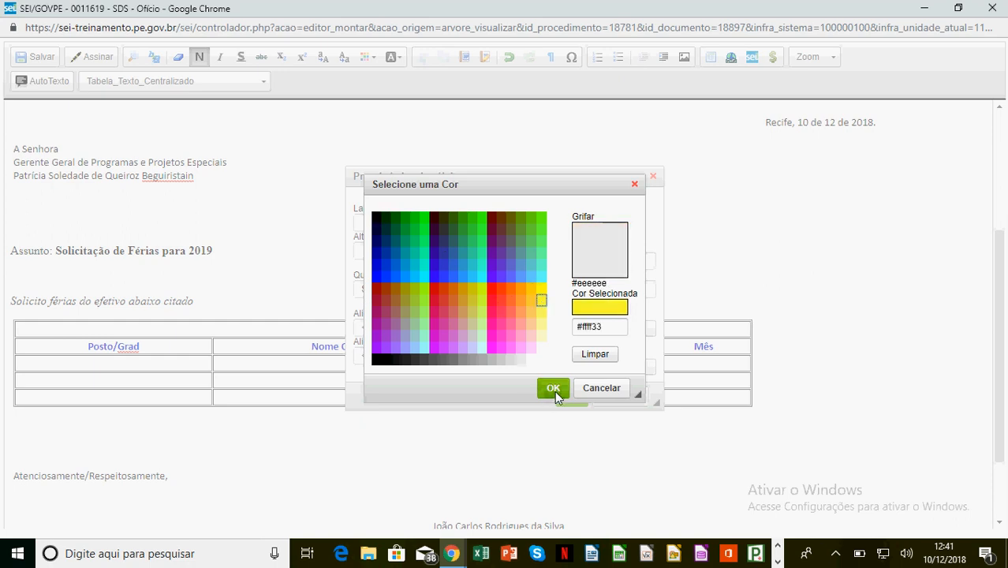
pyautogui.click(553, 389)
pyautogui.click(572, 399)
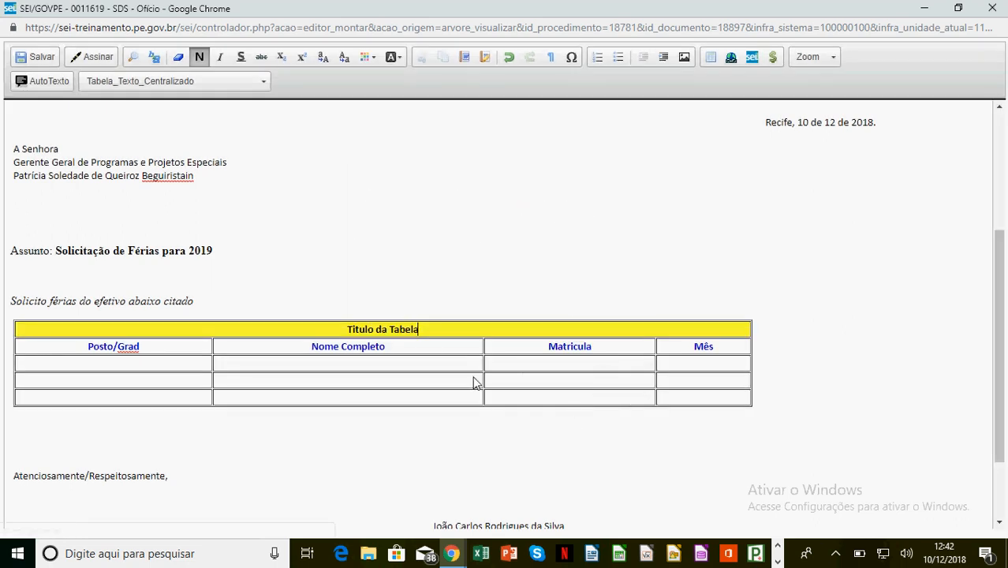
pyautogui.click(421, 329)
# Save the Ofício, close the editor, and review the document preview on the process page.
pyautogui.click(29, 60)
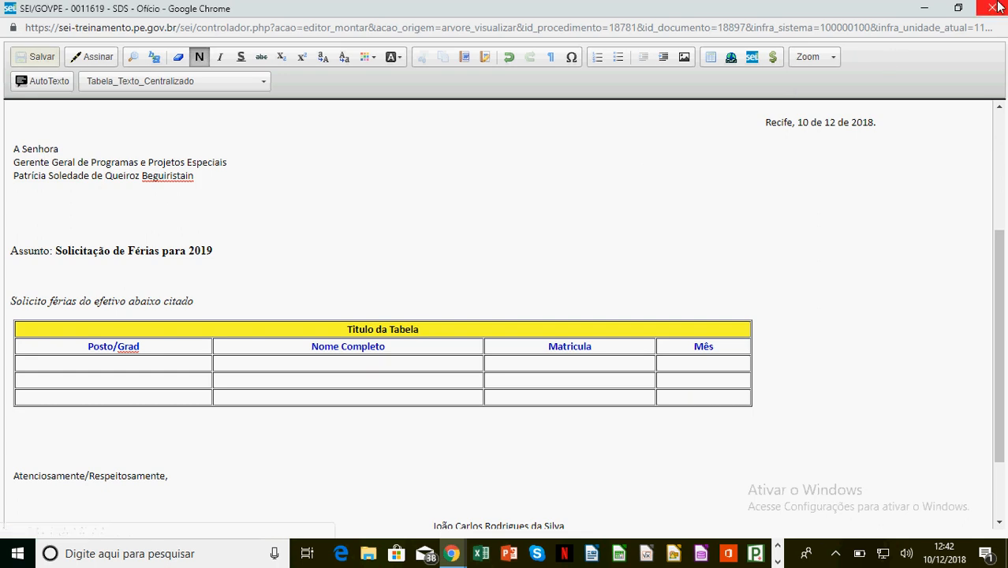
pyautogui.click(993, 8)
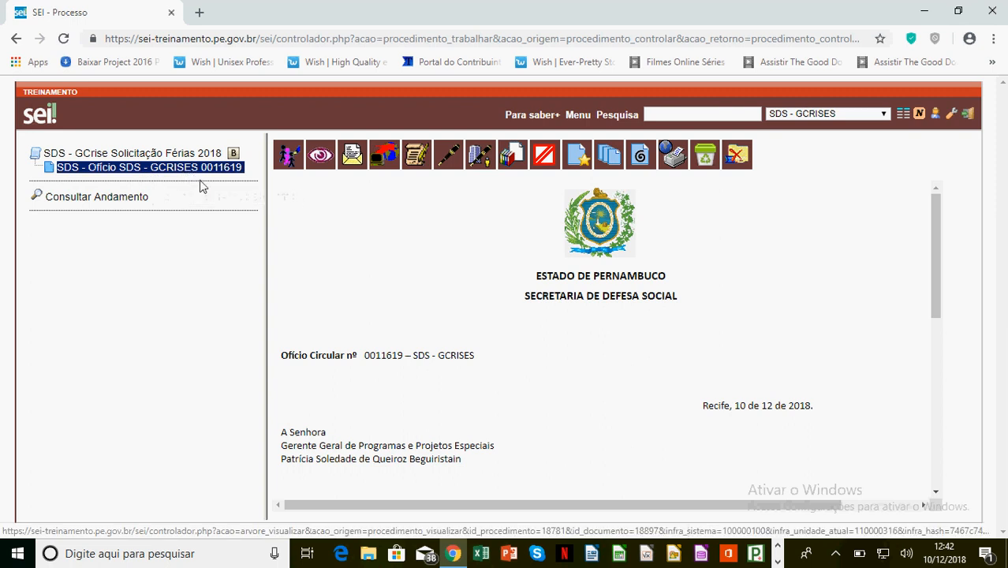
pyautogui.scroll(-10, 474, 339)
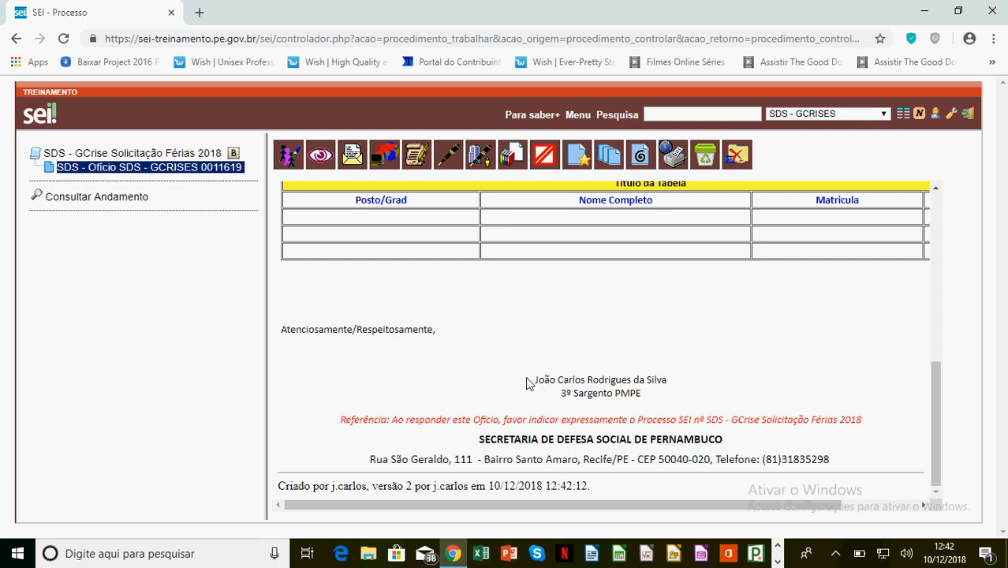
pyautogui.scroll(10, 530, 383)
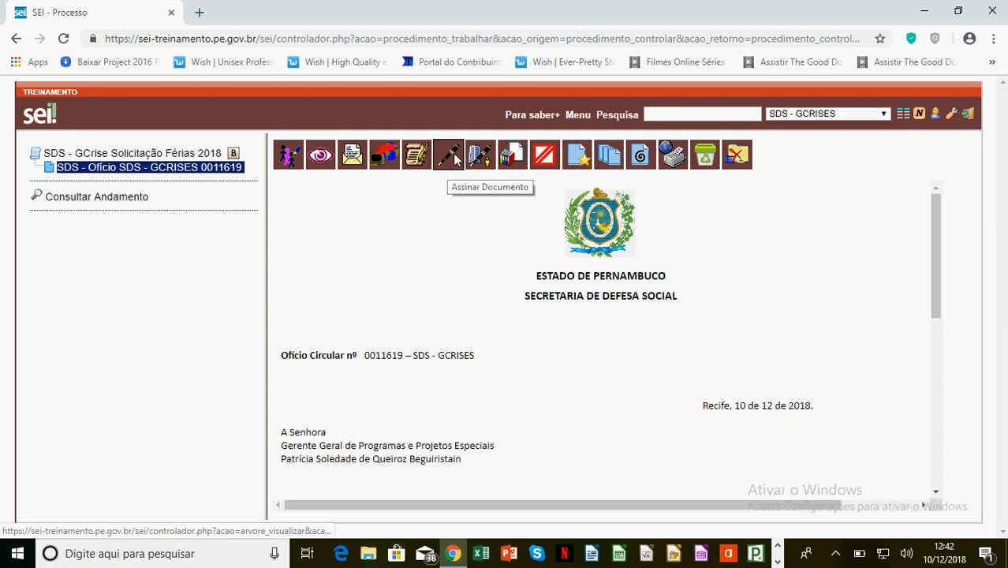
# Sign the Ofício through Assinar Documento, submitting the signer's password.
pyautogui.click(450, 157)
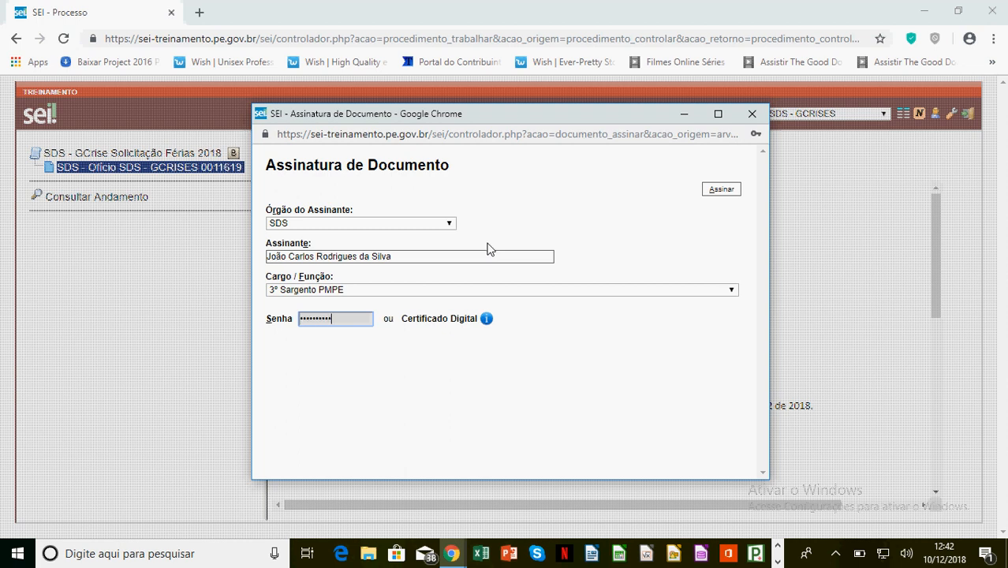
pyautogui.press('Return')
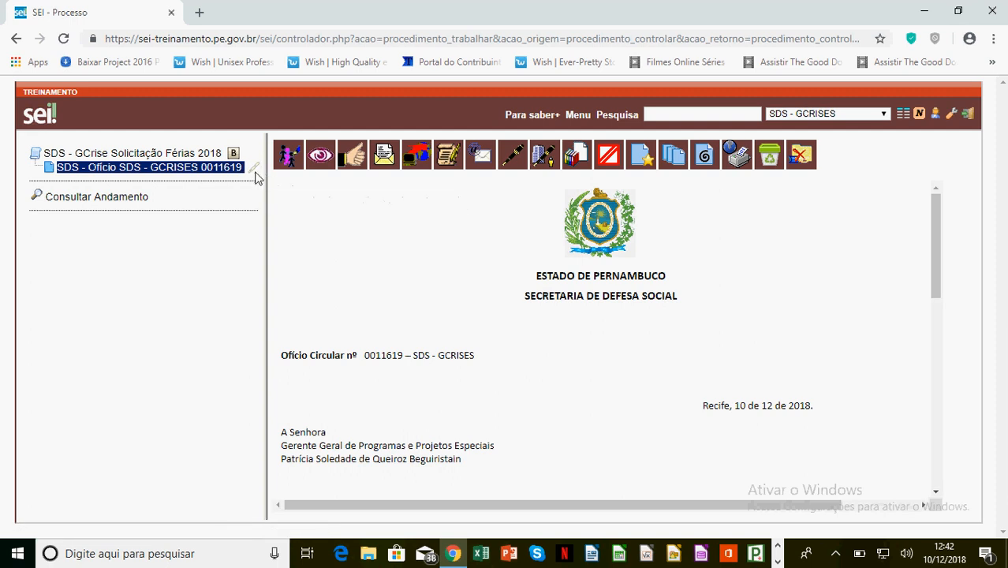
pyautogui.scroll(-5, 671, 347)
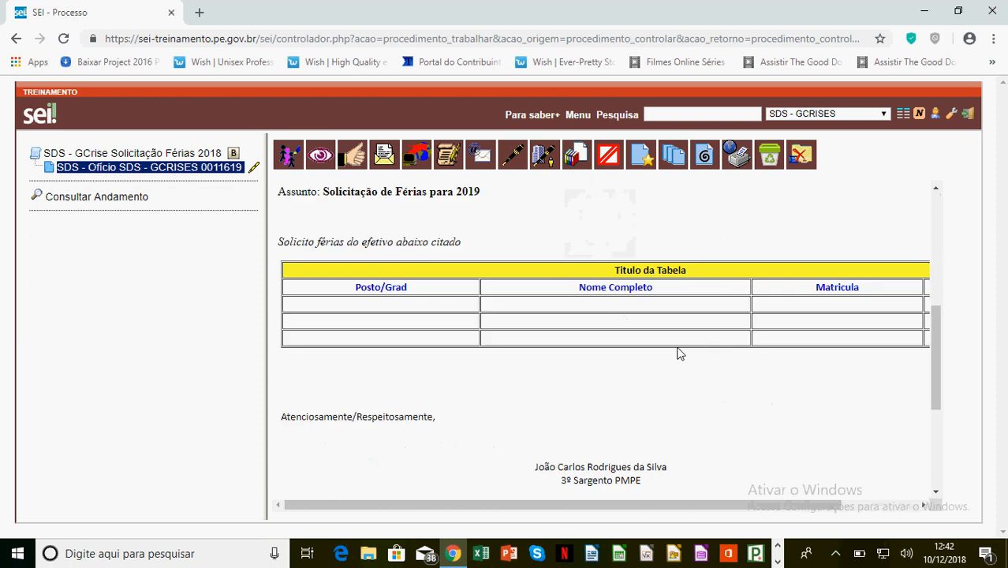
pyautogui.scroll(-3, 679, 353)
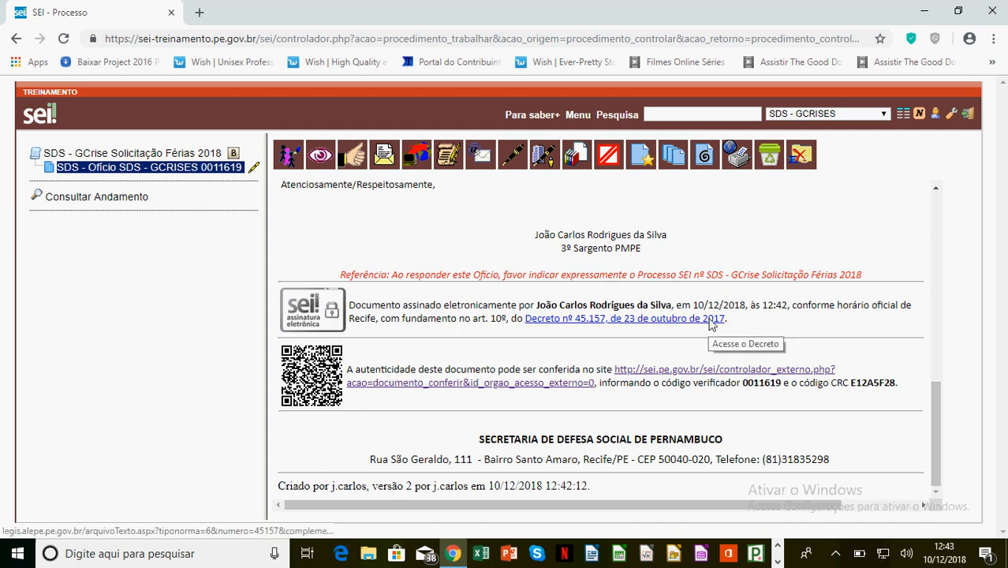
pyautogui.scroll(10, 687, 320)
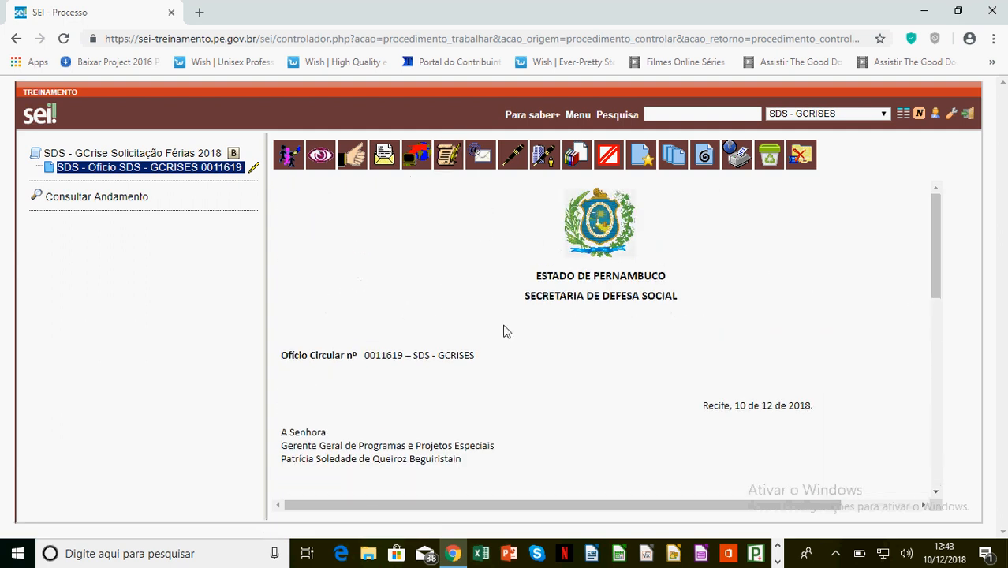
pyautogui.scroll(-1, 575, 370)
pyautogui.scroll(-1, 577, 371)
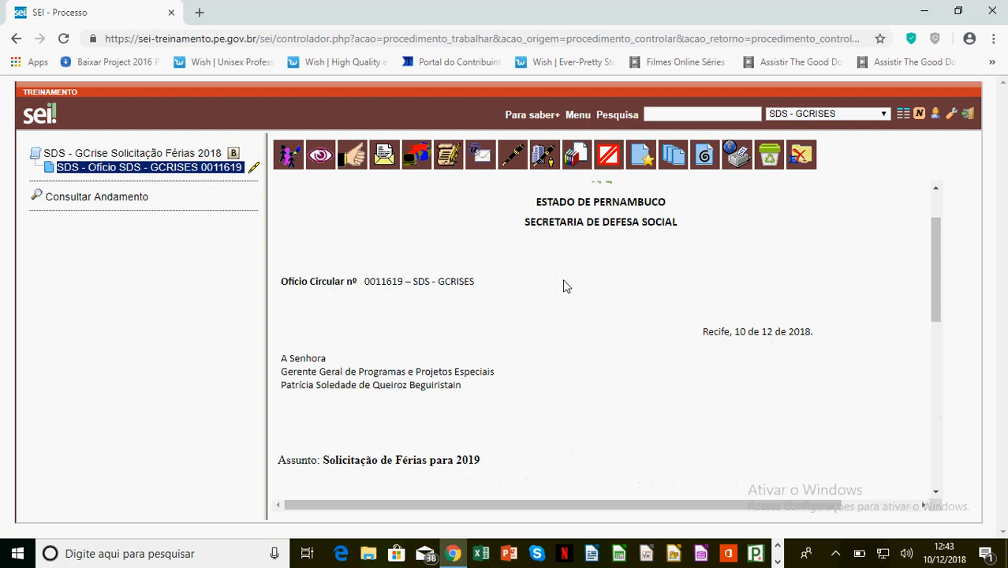
pyautogui.click(447, 158)
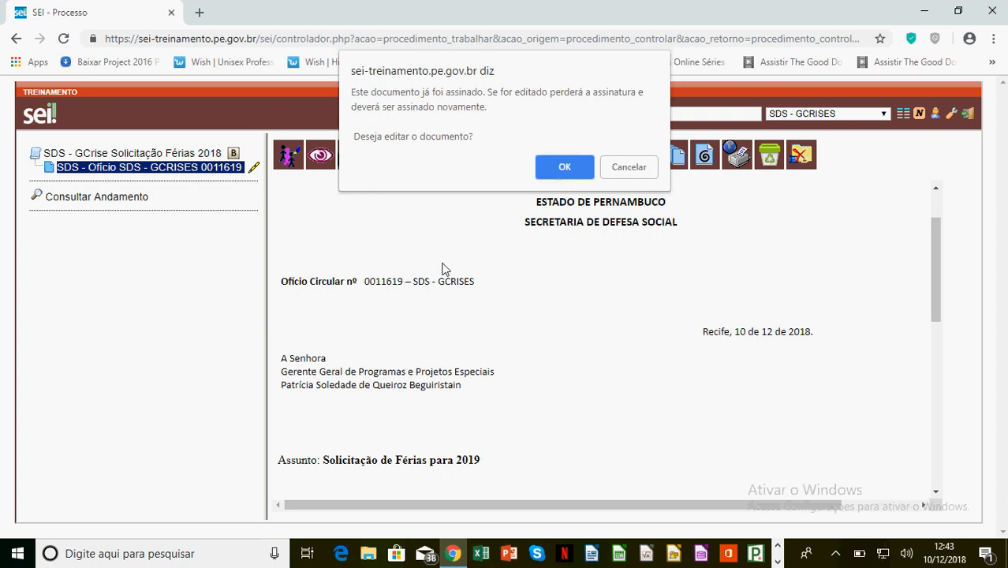
pyautogui.click(628, 167)
pyautogui.scroll(-10, 623, 331)
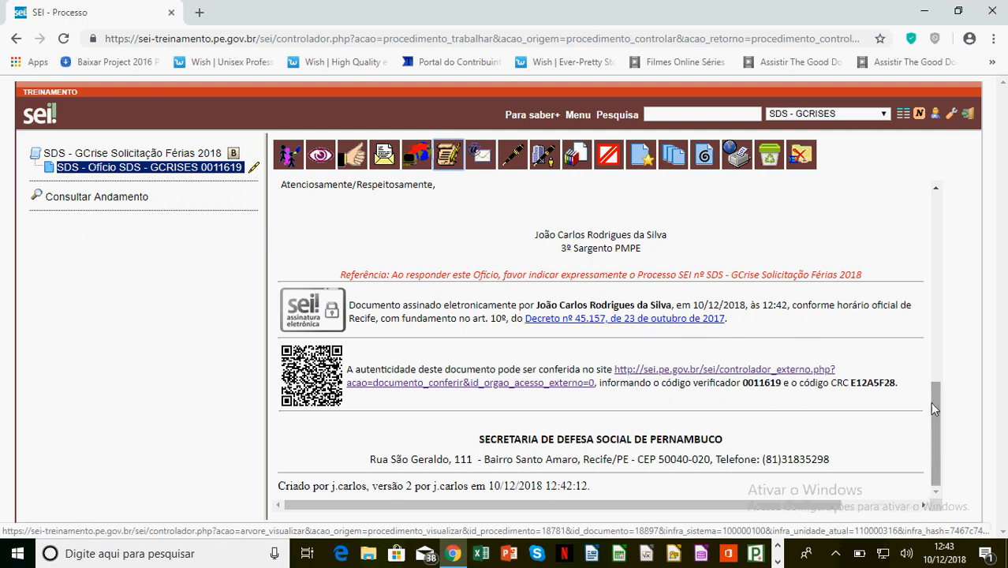
pyautogui.moveTo(931, 404); pyautogui.dragTo(951, 204)
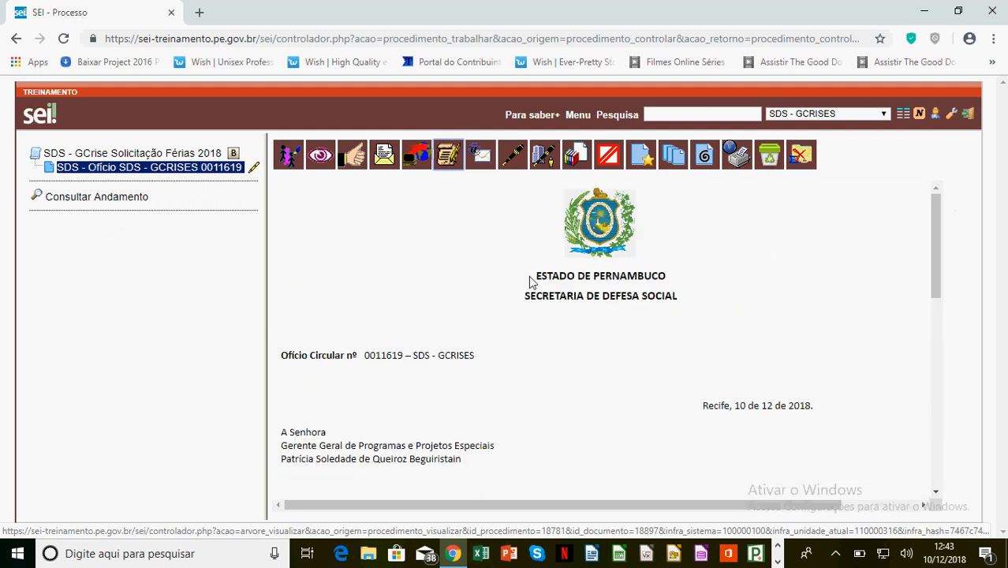